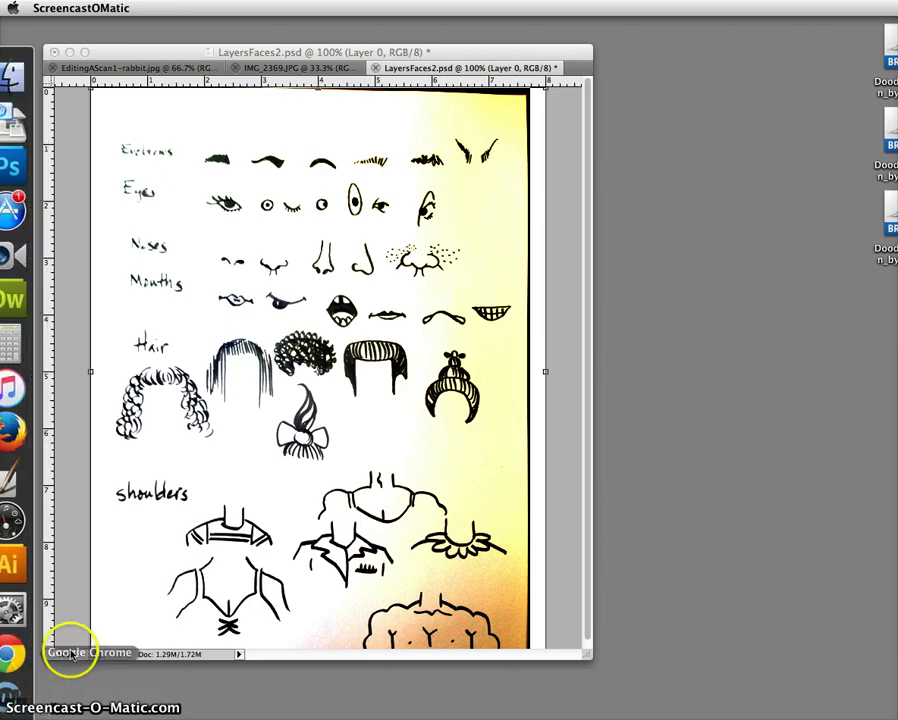
Step: Bring the Photoshop editor forward and shift the Layers panel slightly left
left_click(140, 622)
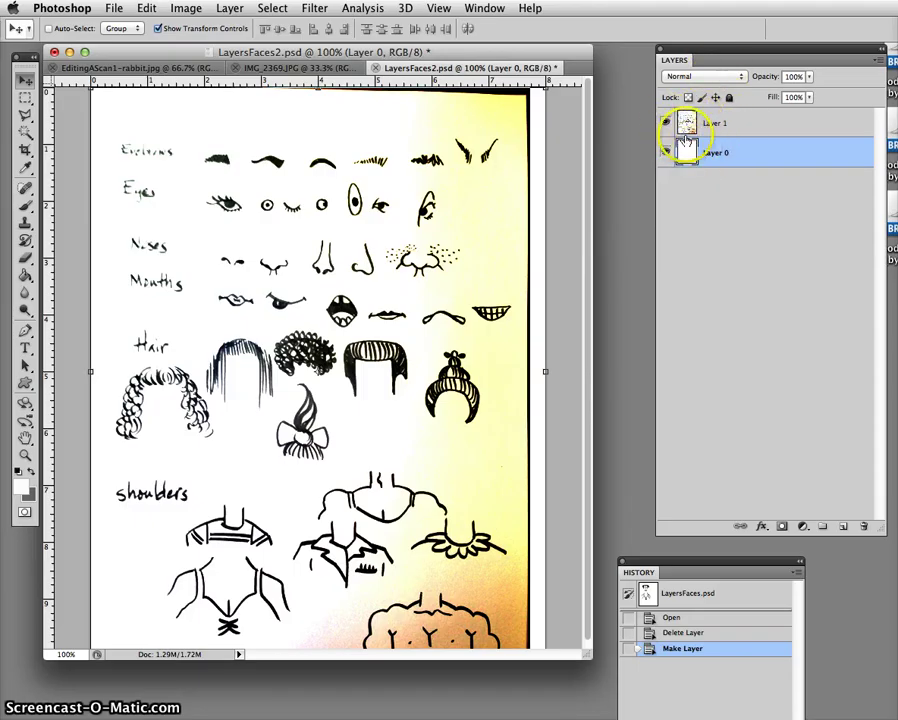
left_click_drag(861, 55, 797, 54)
Step: Set the Layers panel thumbnail size to the largest option in Panel Options
left_click(820, 64)
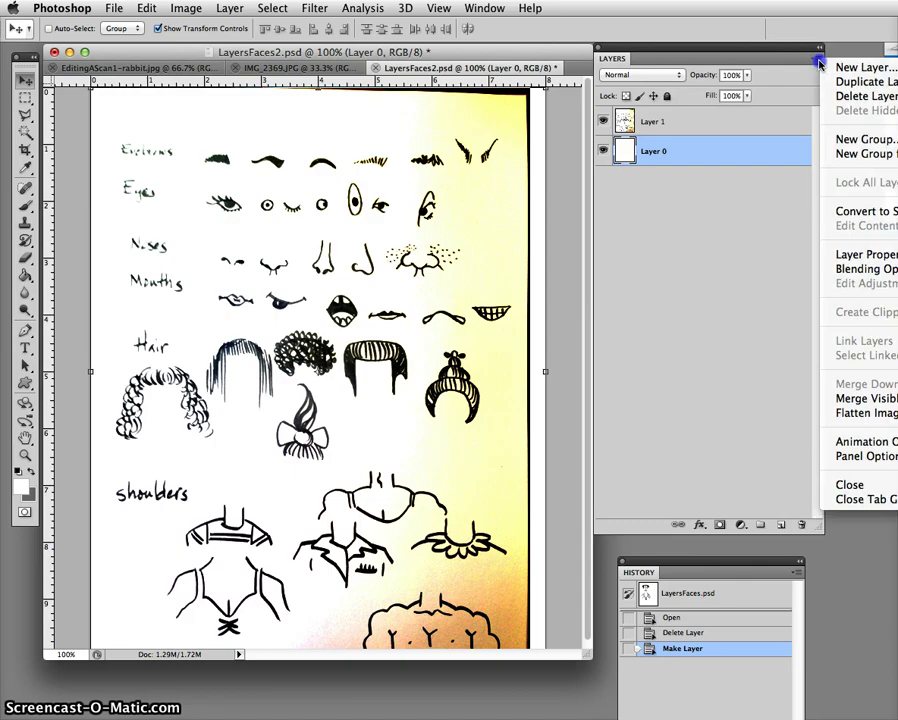
left_click(840, 456)
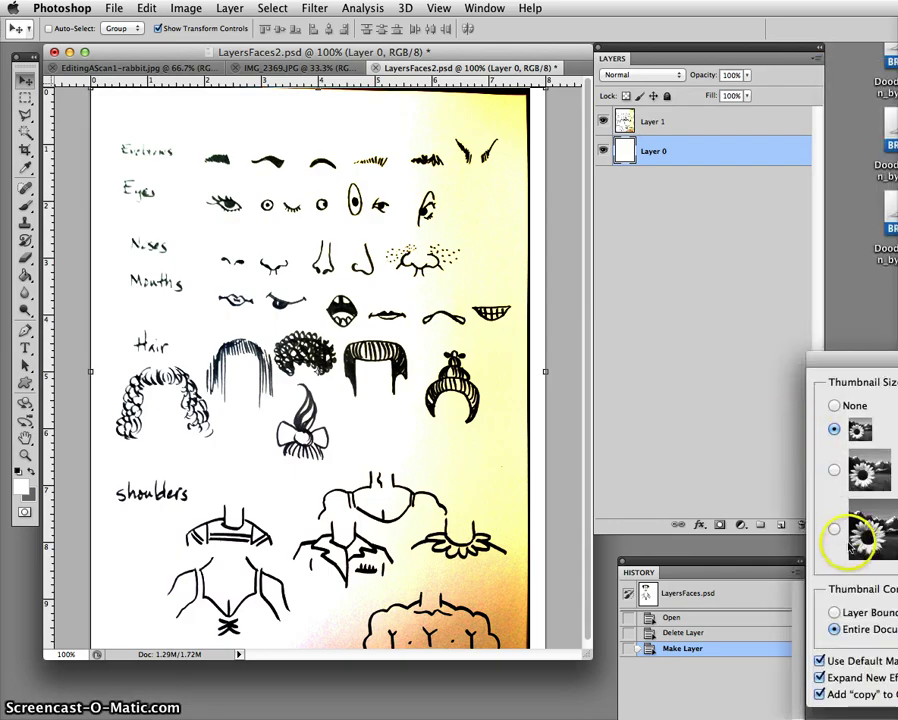
left_click(835, 530)
left_click(836, 531)
left_click_drag(874, 362, 752, 288)
left_click(712, 455)
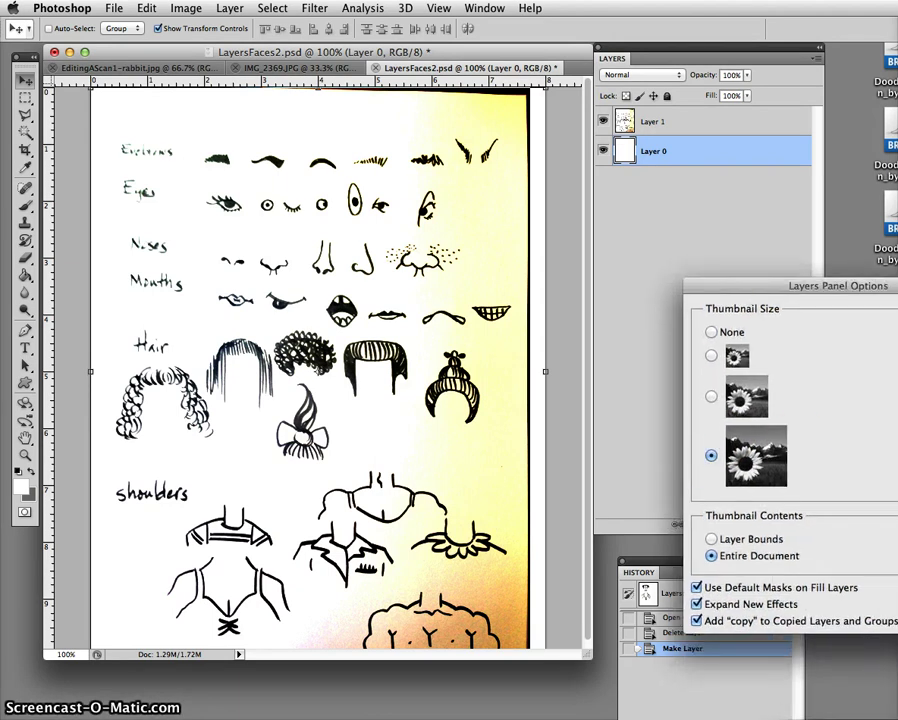
key("Return")
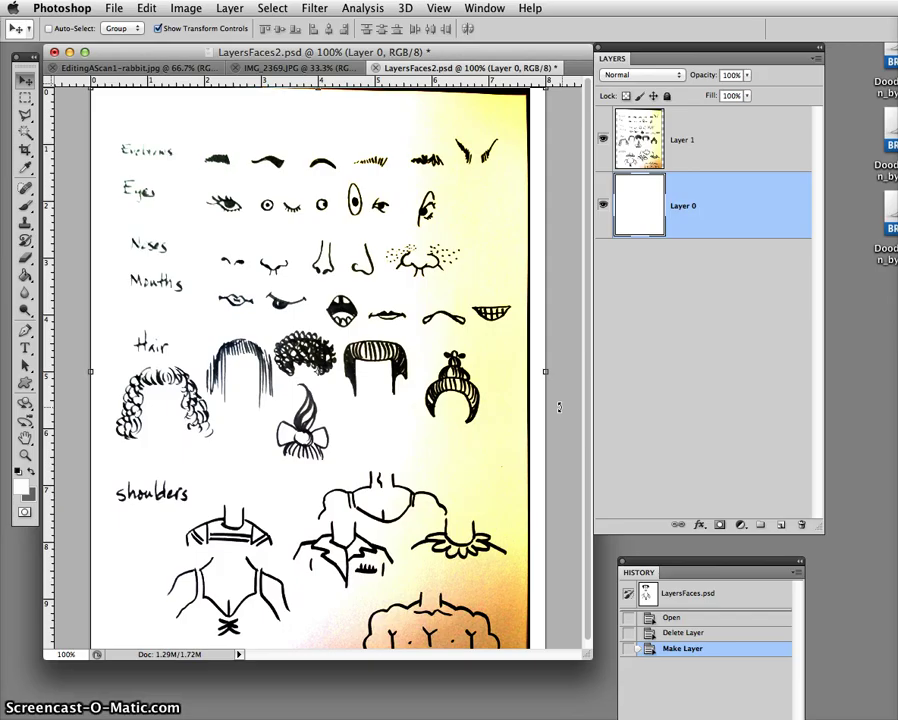
Step: Add a new empty Layer 2 to the stack
left_click(782, 526)
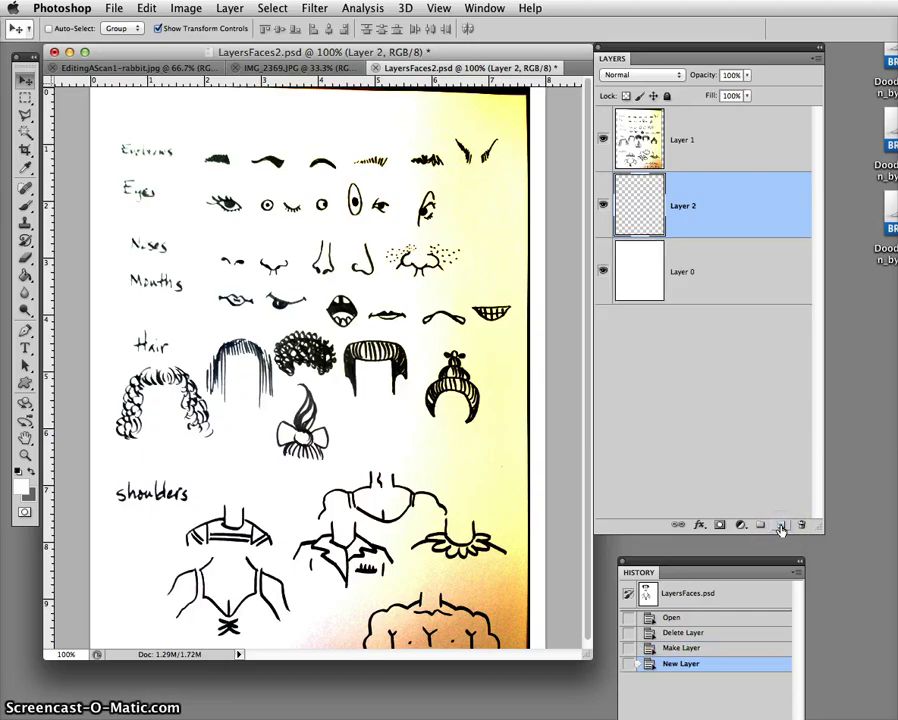
left_click(234, 9)
mouse_move(234, 26)
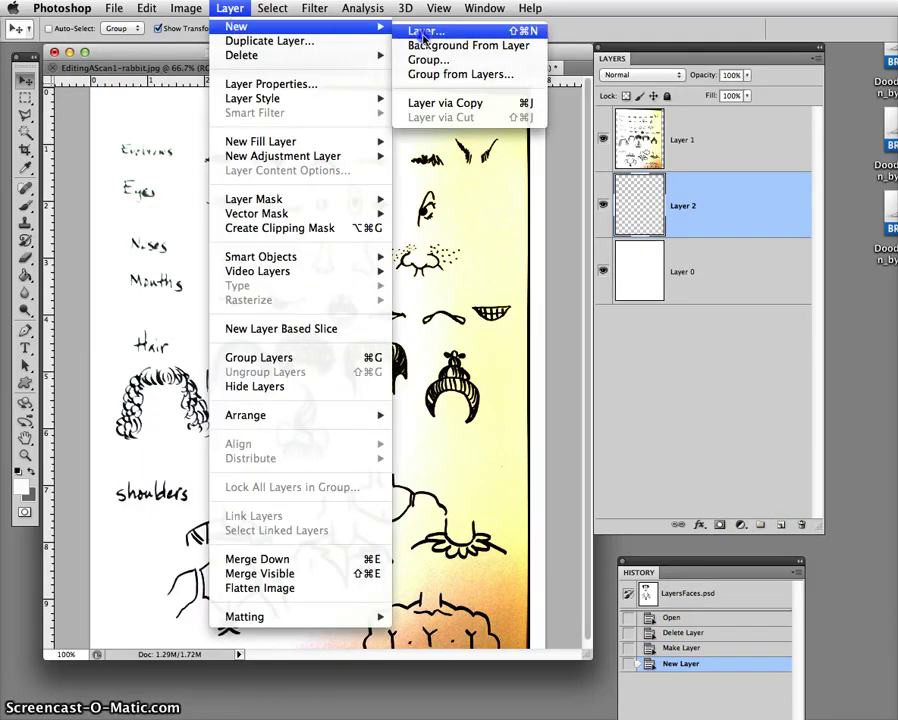
left_click(780, 524)
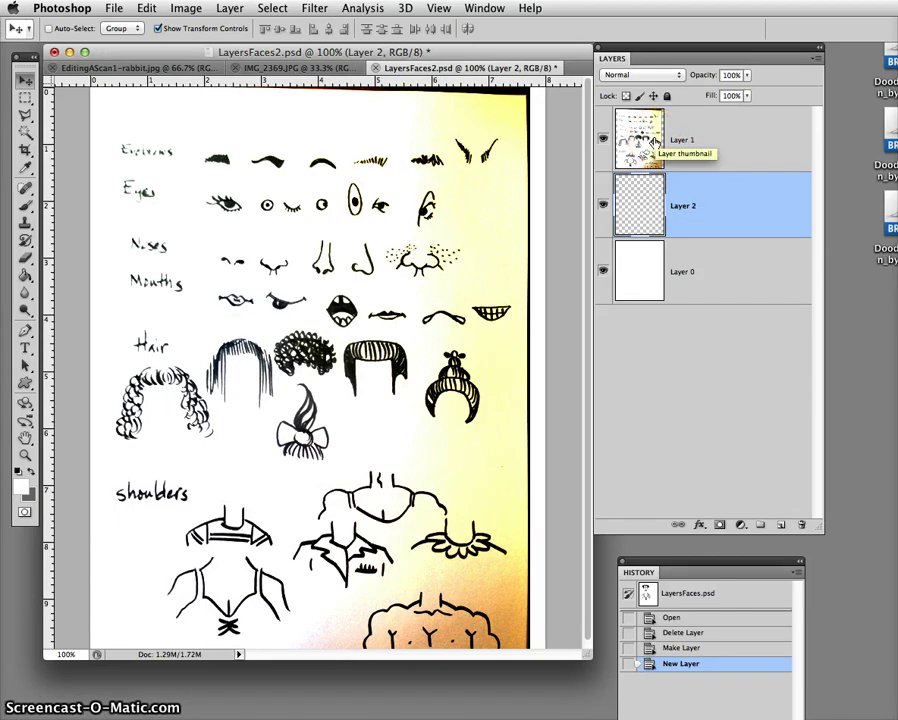
Step: Reorder the layers to Layer 2, Layer 1, Layer 0 and select the Layer 1 sketch
left_click_drag(686, 192, 723, 136)
left_click(726, 242)
mouse_move(733, 241)
left_mouse_down()
mouse_move(733, 304)
mouse_move(714, 120)
mouse_move(716, 302)
left_mouse_up()
left_click_drag(641, 233, 689, 132)
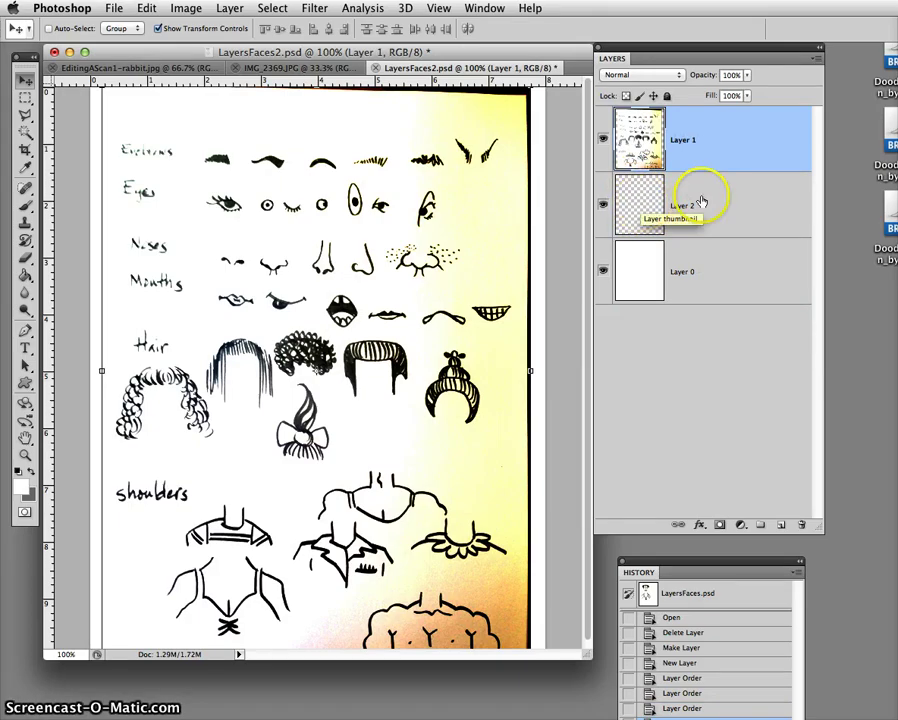
left_click_drag(713, 202, 710, 138)
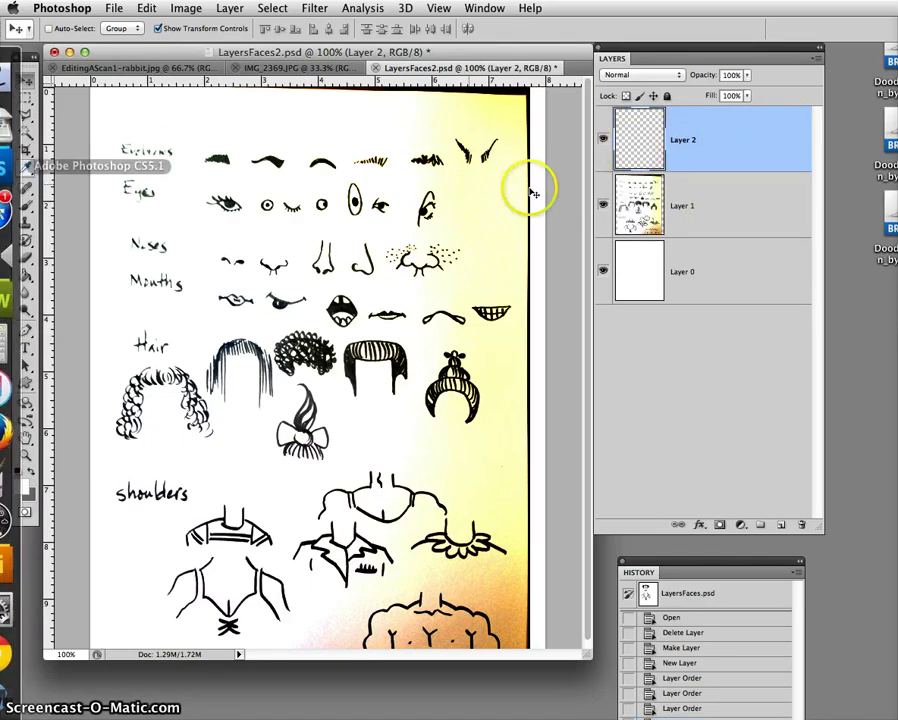
left_click(718, 220)
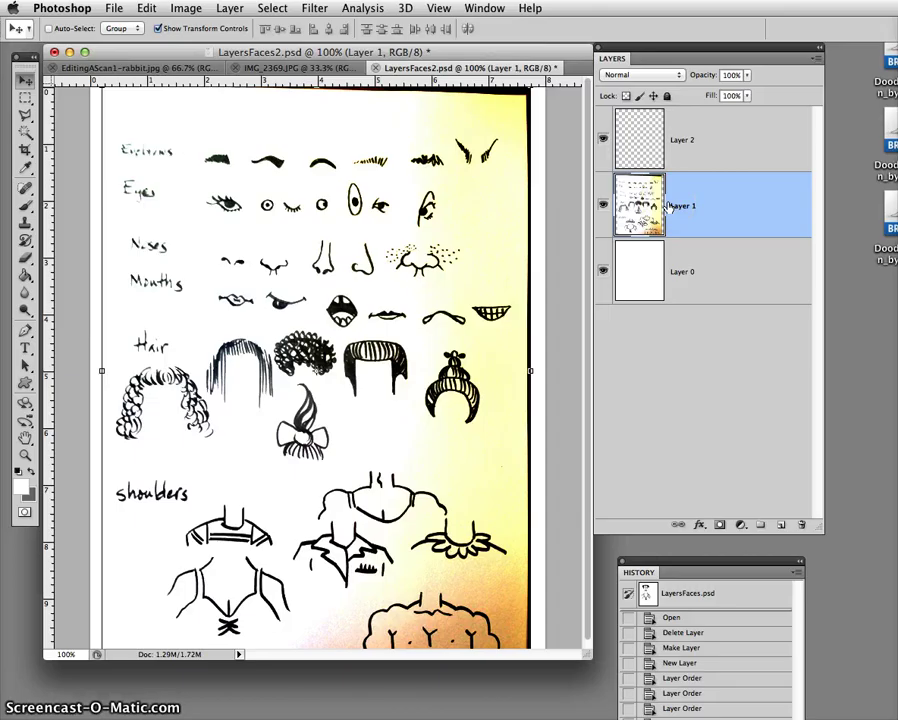
Step: Select the first eye drawing with the Rectangular Marquee and copy it
left_click(25, 98)
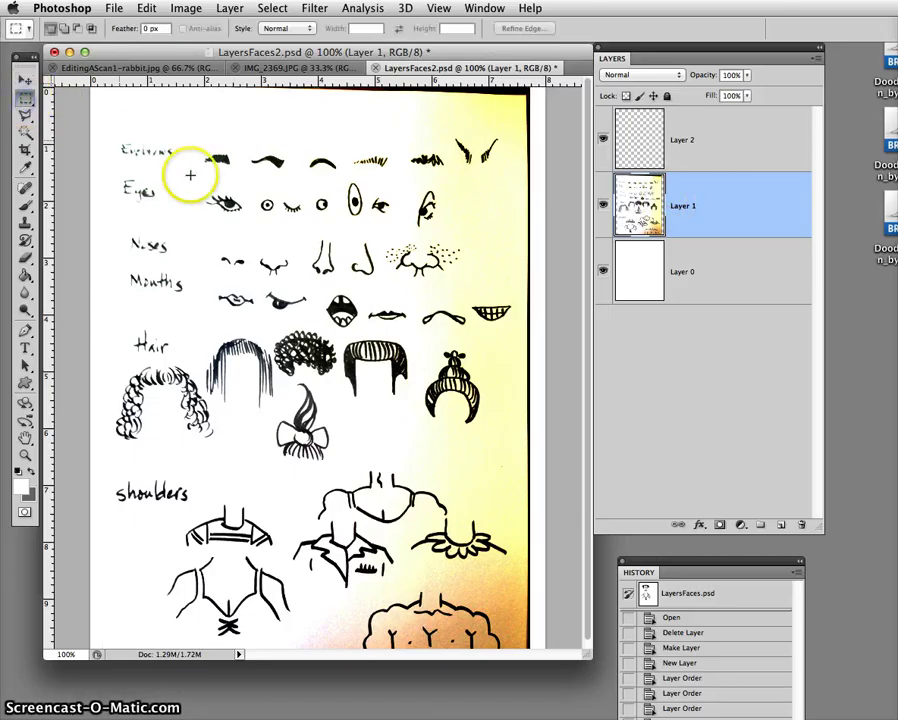
left_click_drag(203, 186, 226, 212)
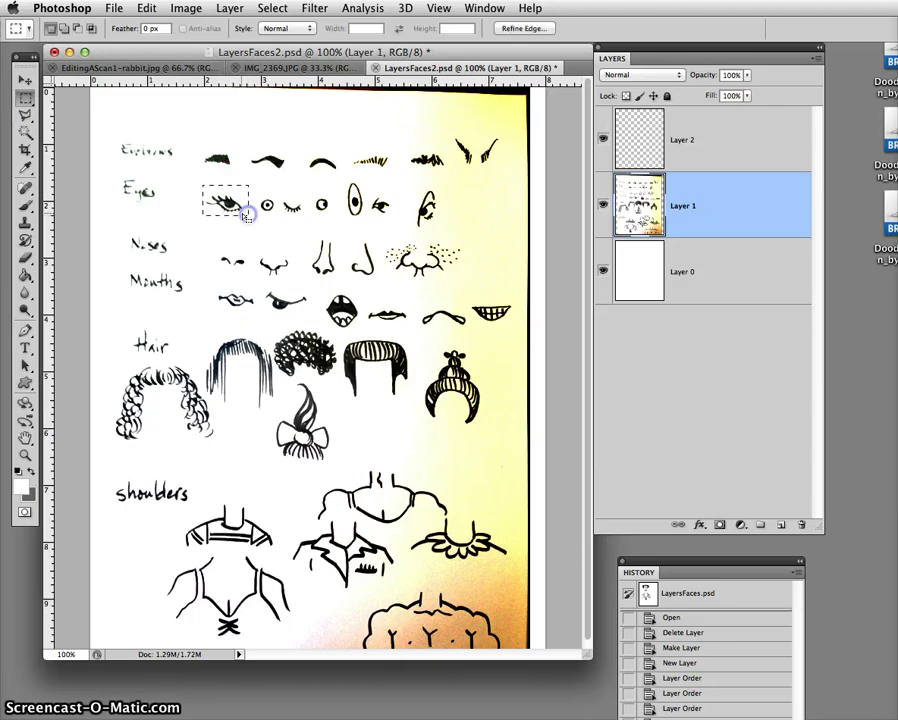
left_click(146, 8)
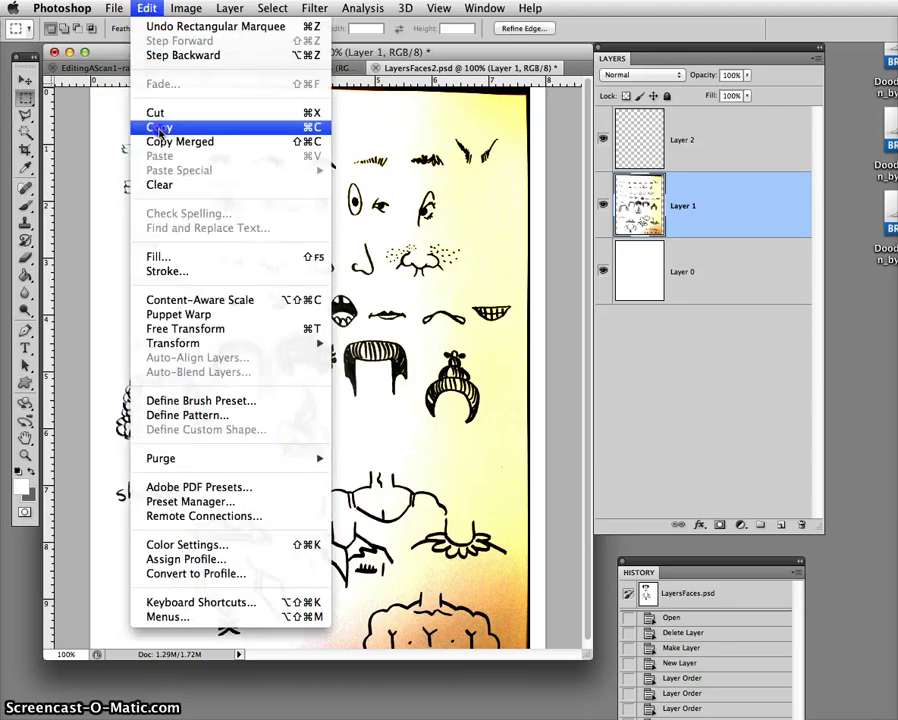
left_click(158, 127)
Step: Fill Layer 2 with white using the Paint Bucket
left_click(730, 148)
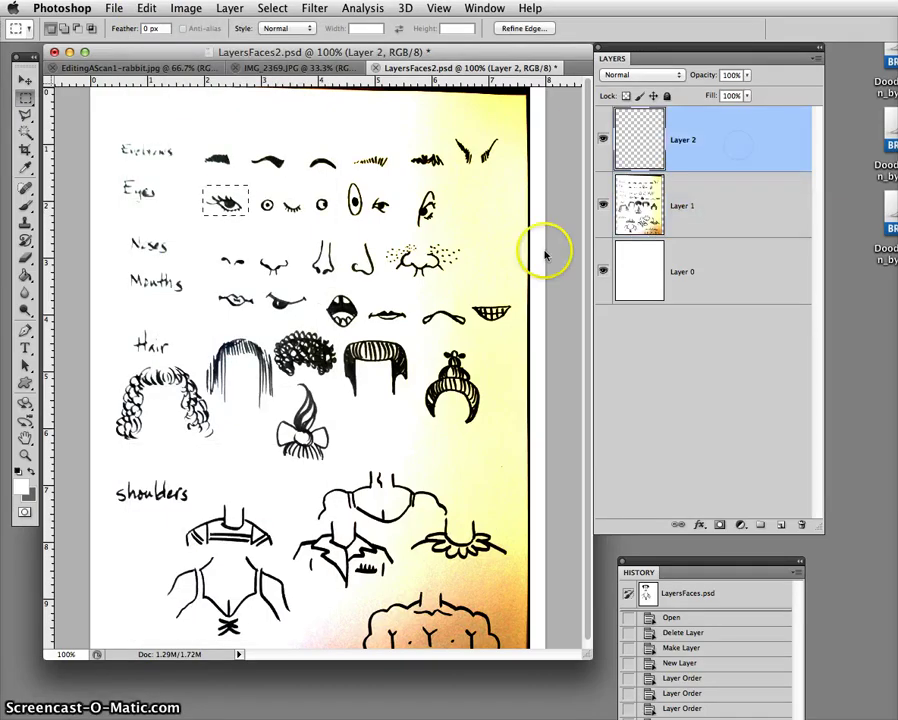
left_click(25, 275)
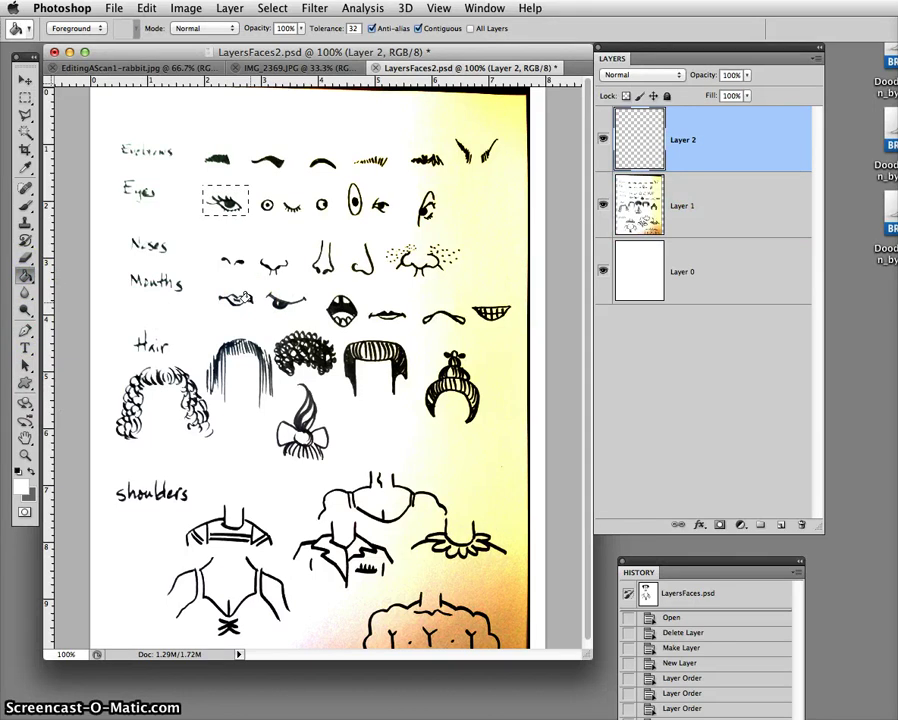
left_click(279, 267)
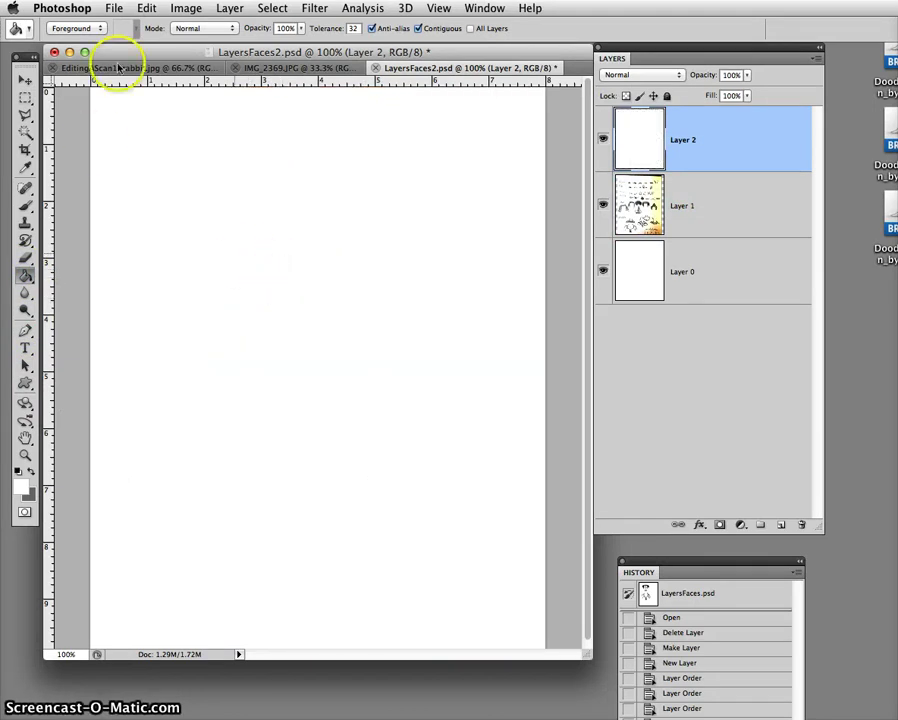
Step: Paste the eye onto Layer 3, move it up-left and enlarge it to about 200%
left_click(146, 8)
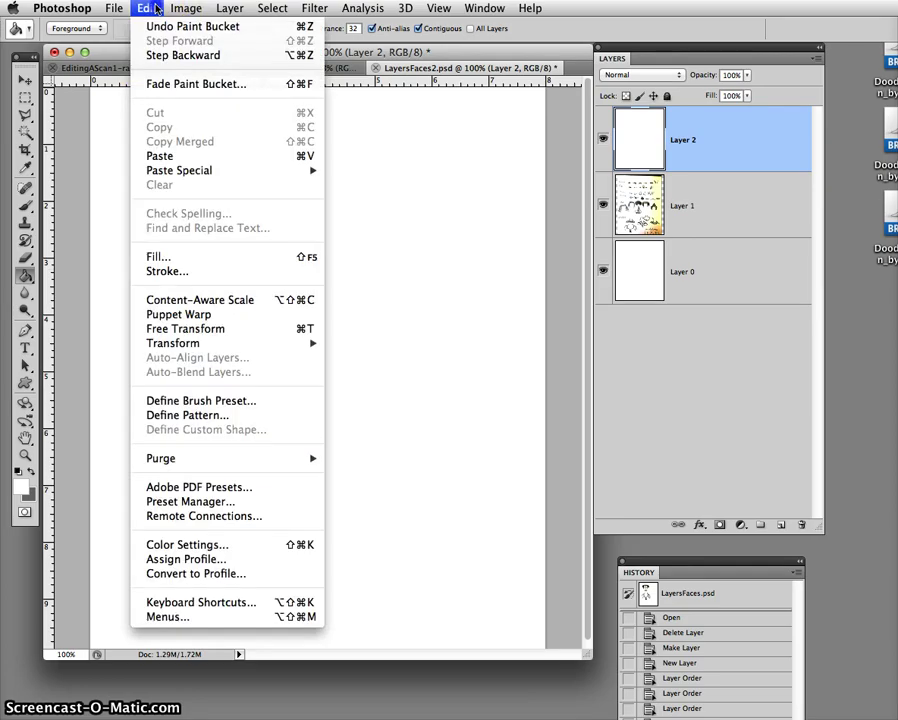
left_click(162, 156)
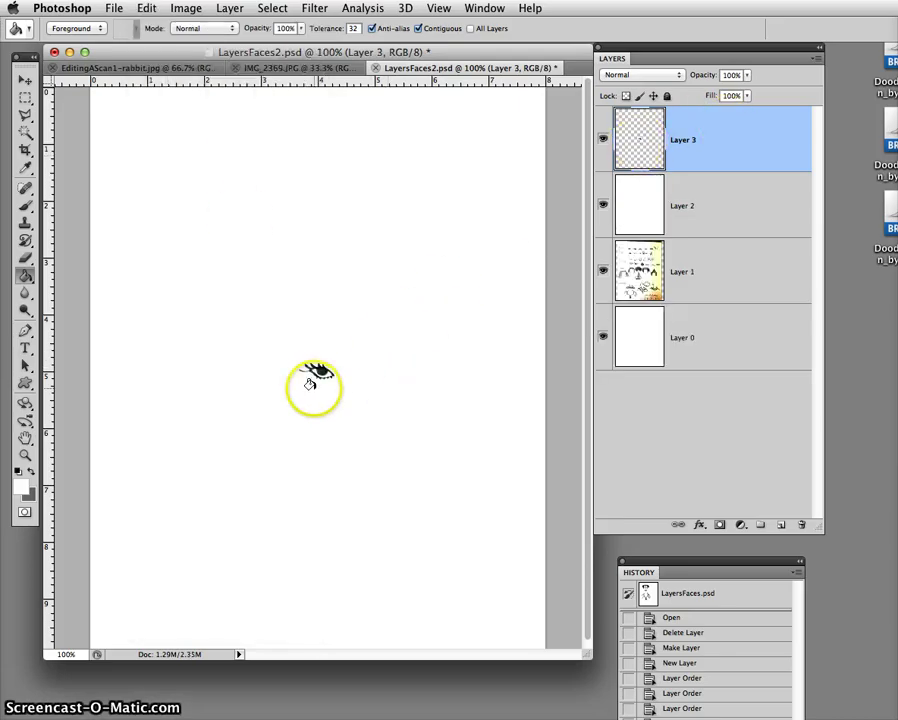
left_click(25, 79)
left_click_drag(324, 362, 282, 251)
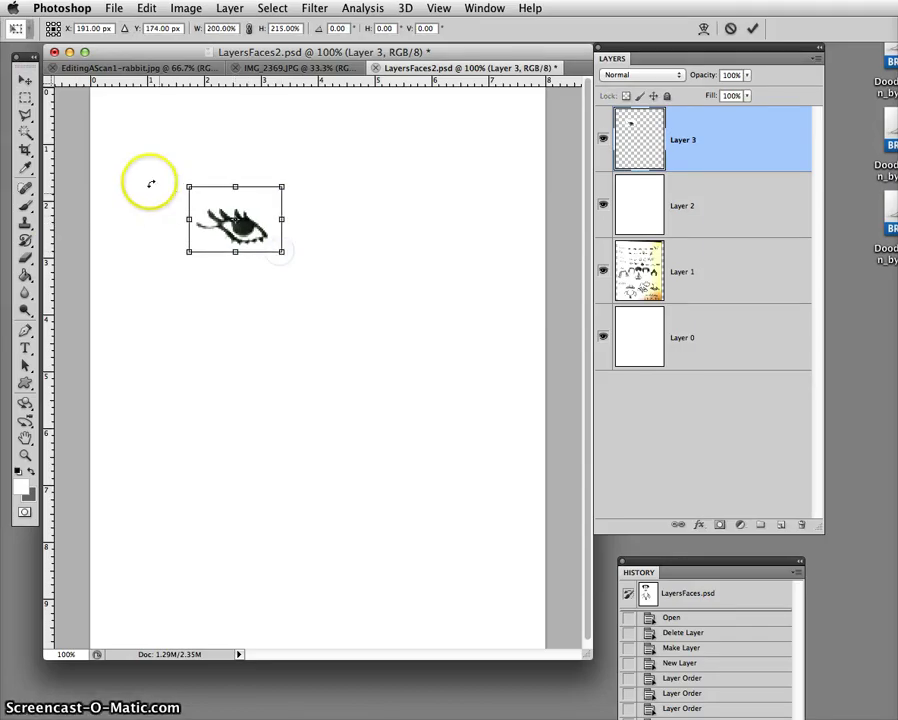
left_click(25, 80)
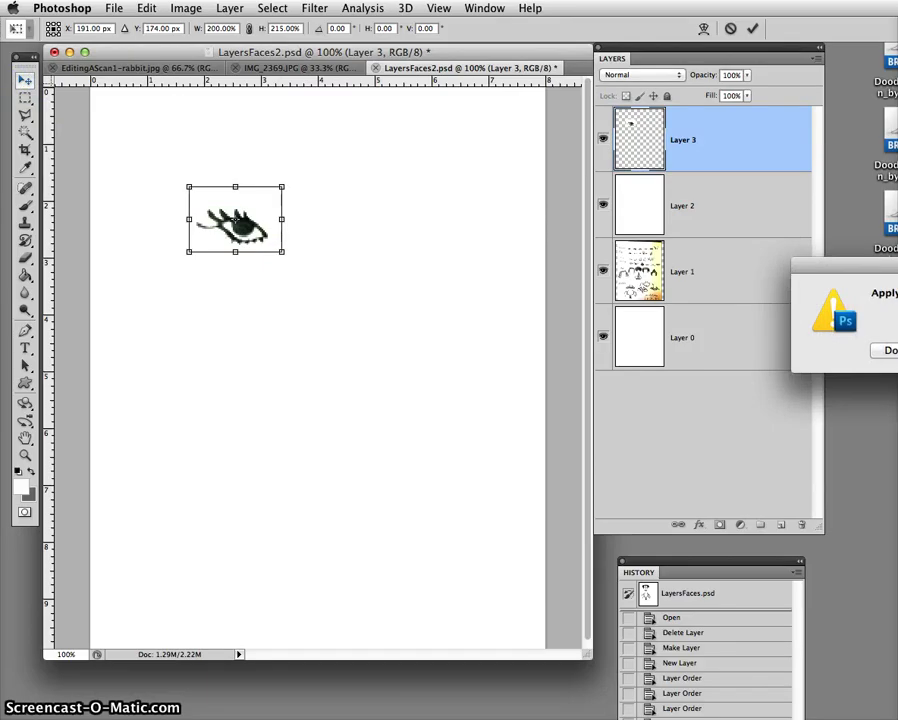
left_click_drag(897, 222, 742, 206)
left_click(773, 291)
left_click(336, 242)
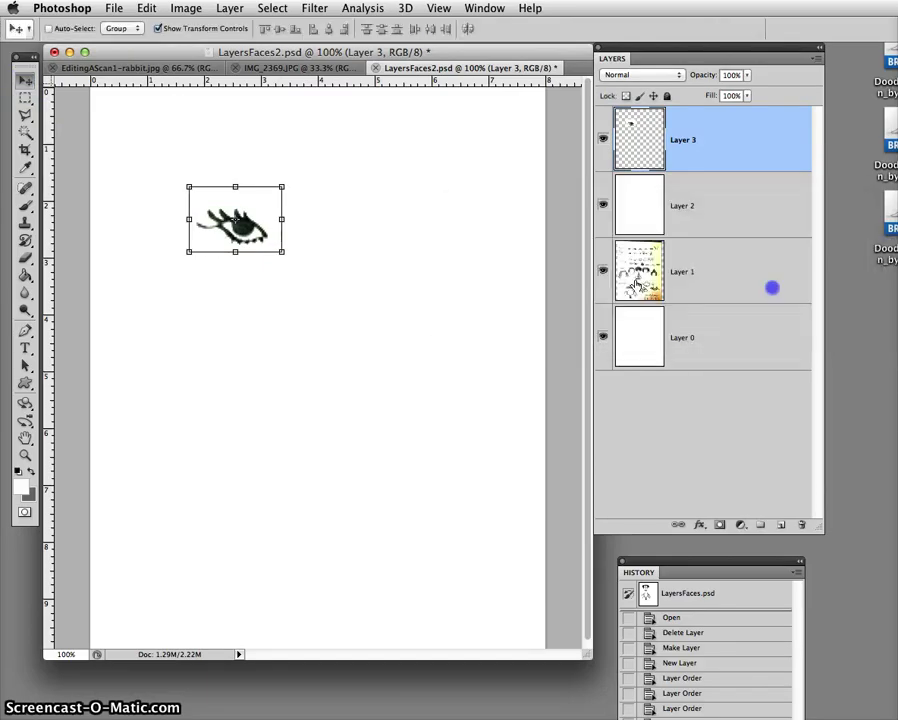
Step: Duplicate the eye to its right, flip the copy horizontally, and nudge it down-left
left_click(257, 216)
left_click_drag(257, 216, 371, 213)
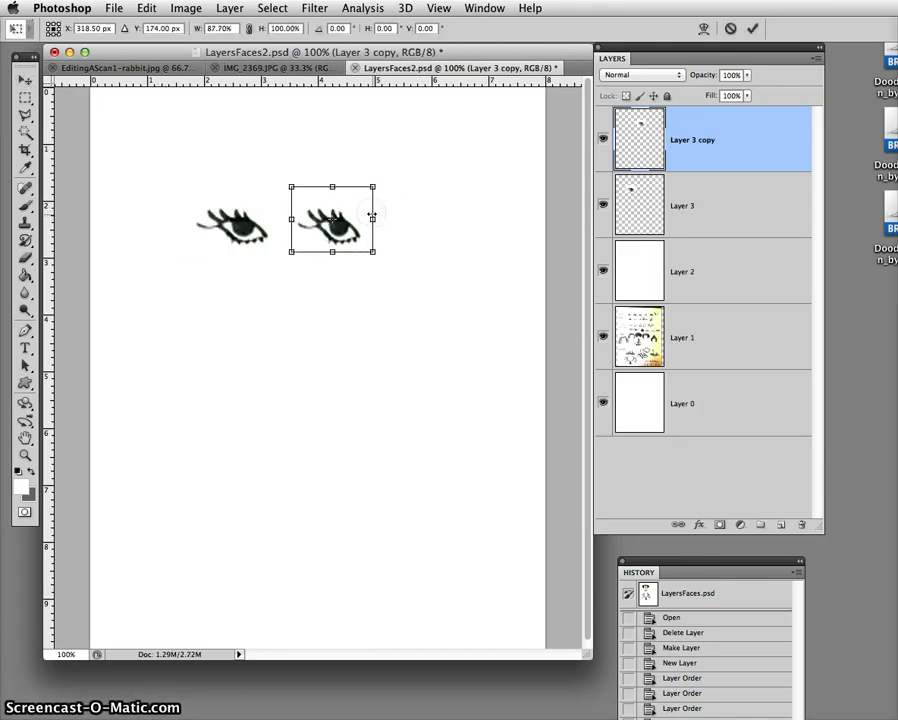
left_click(146, 8)
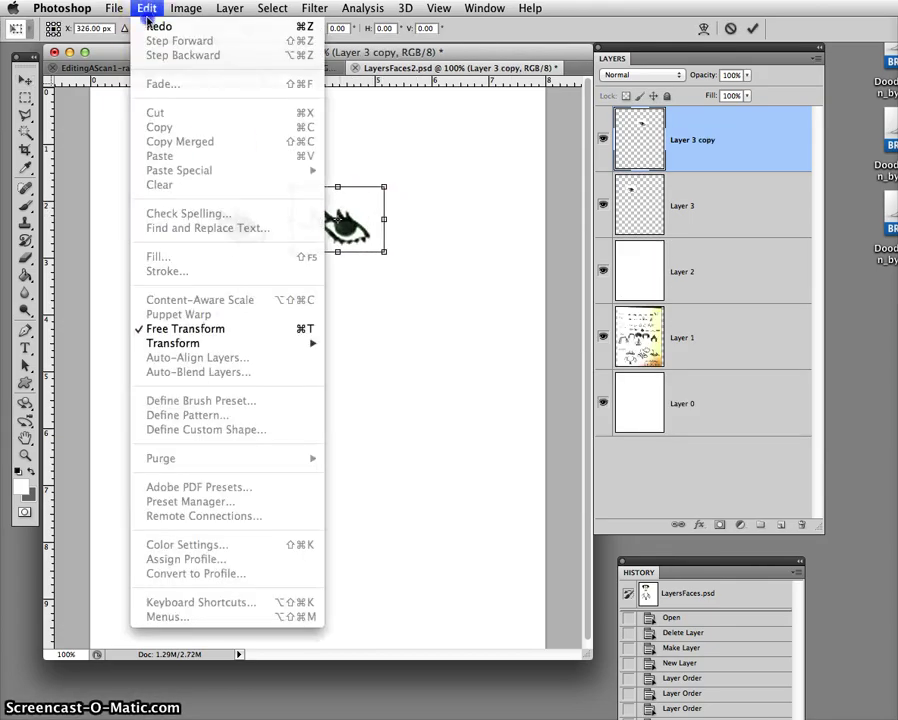
mouse_move(165, 347)
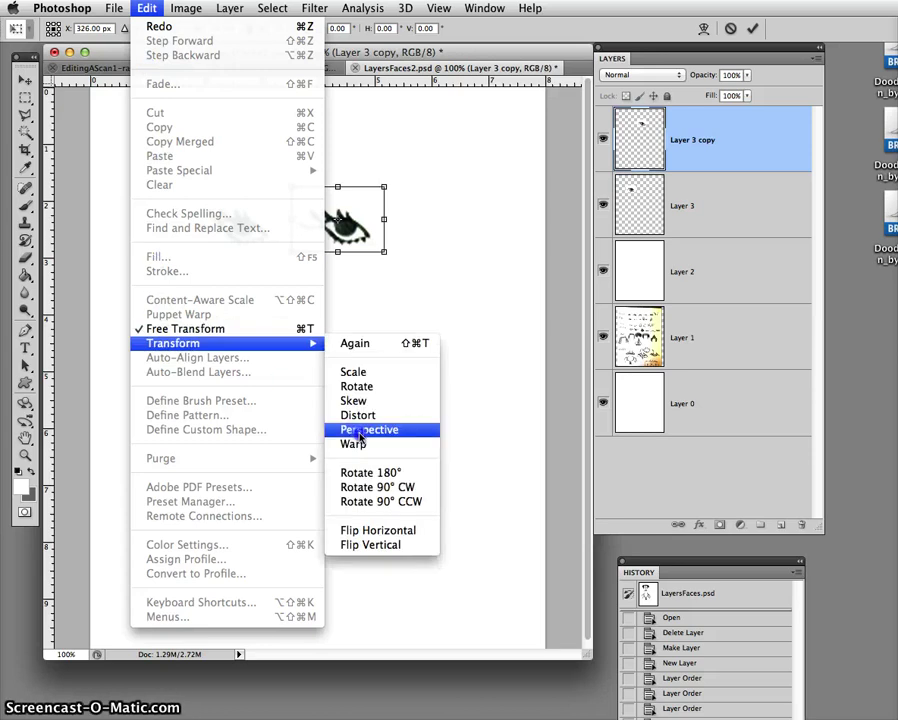
left_click(366, 529)
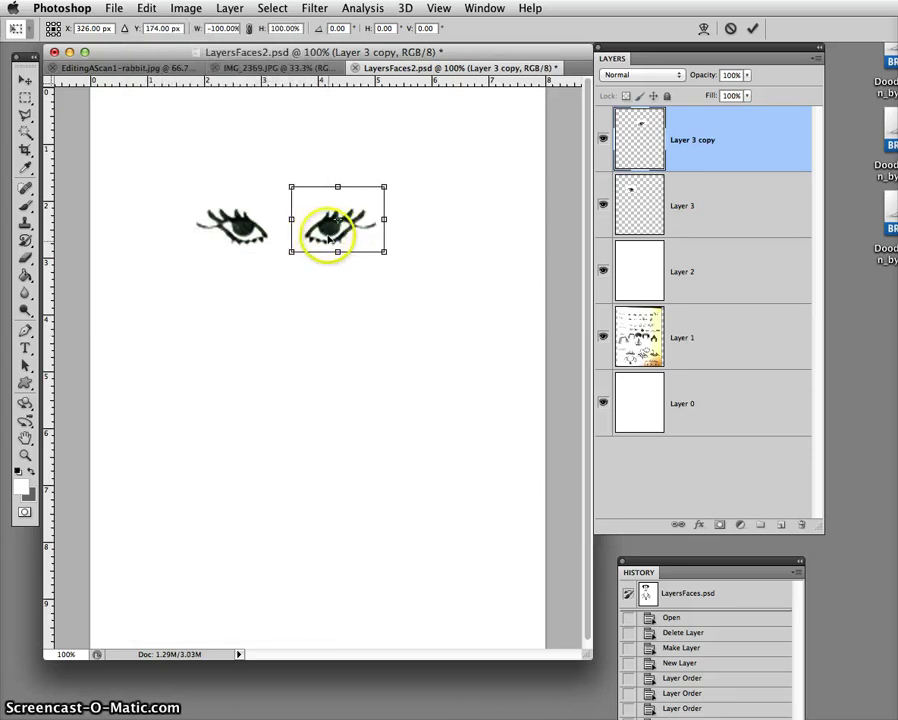
key("Down")
key("Down")
key("Down")
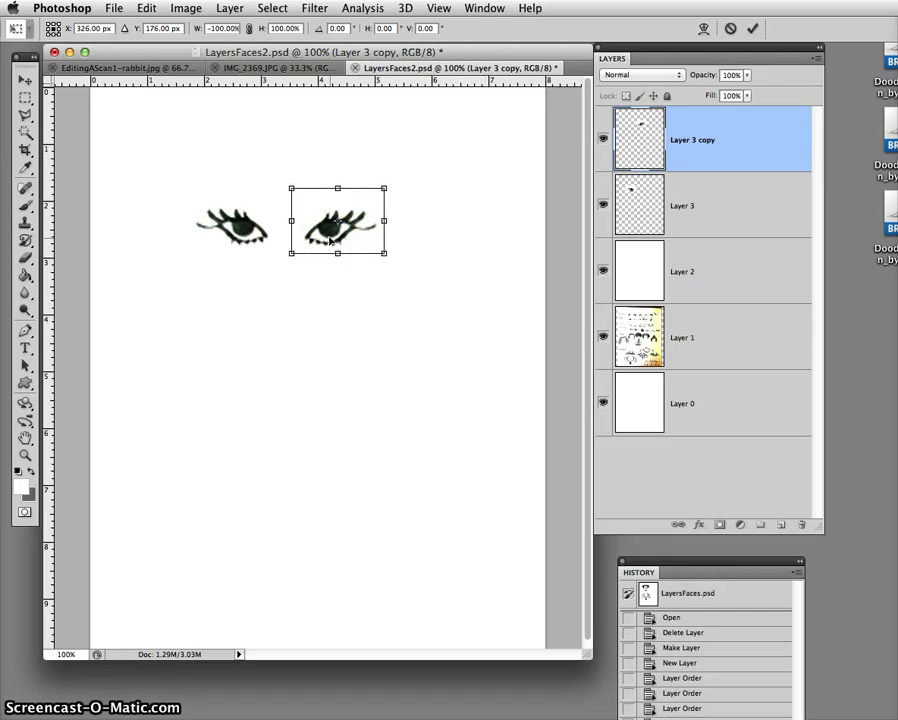
key("Left")
key("Left")
key("Left")
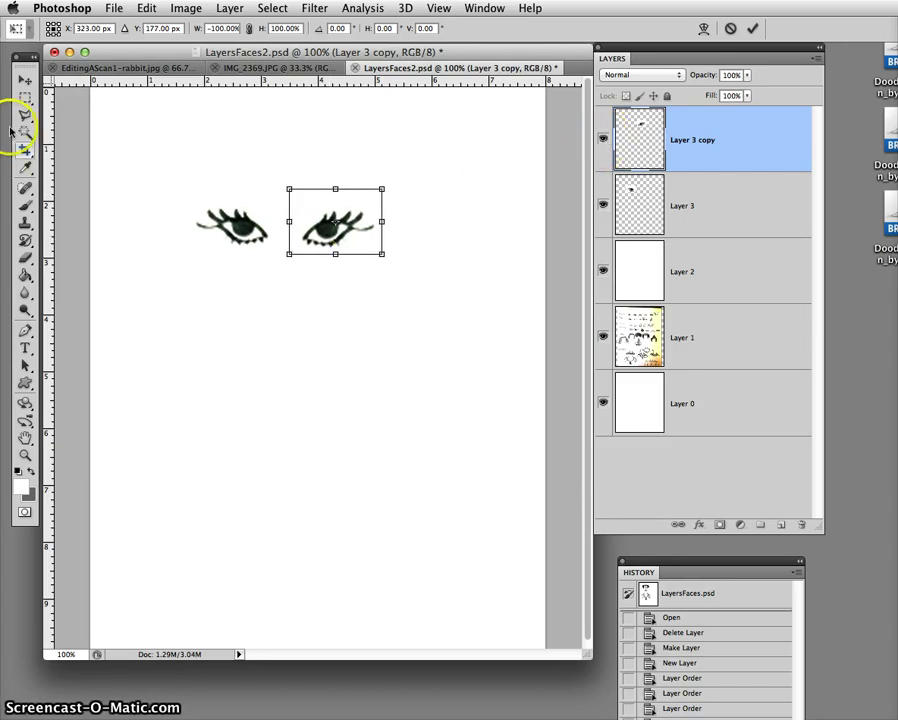
left_click(25, 79)
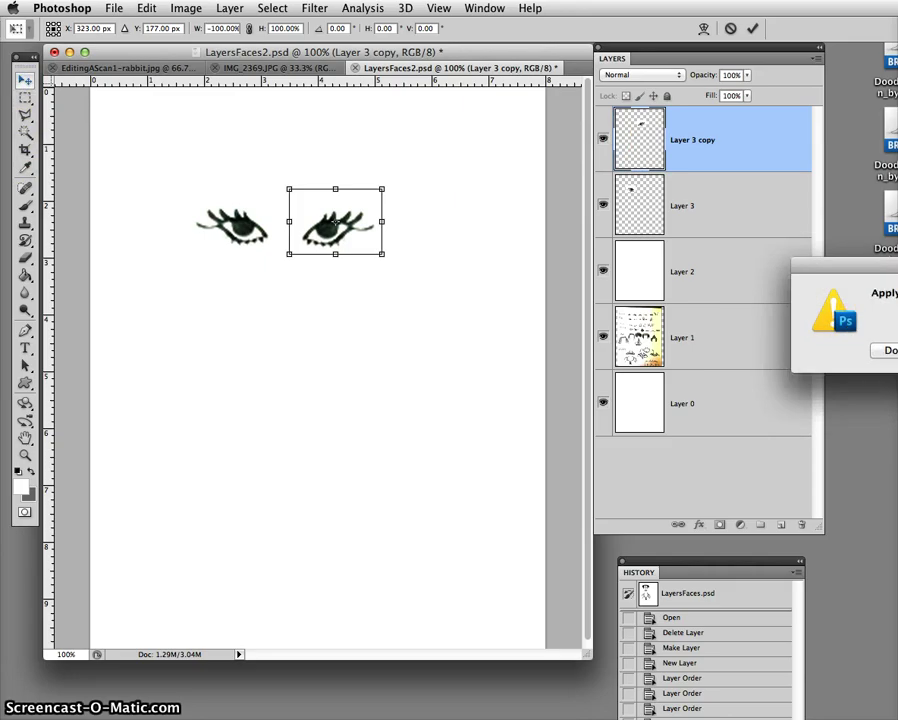
Step: Apply the flip, then nudge the Layer 3 eye slightly right and down
left_click_drag(880, 265, 386, 262)
left_click(500, 373)
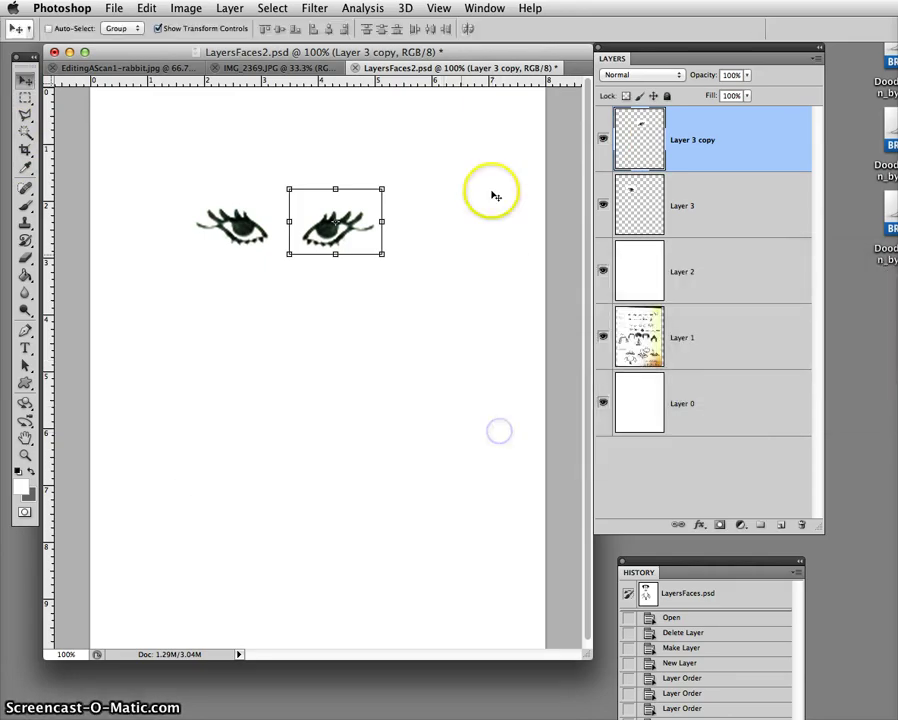
left_click(602, 139)
left_click(602, 139)
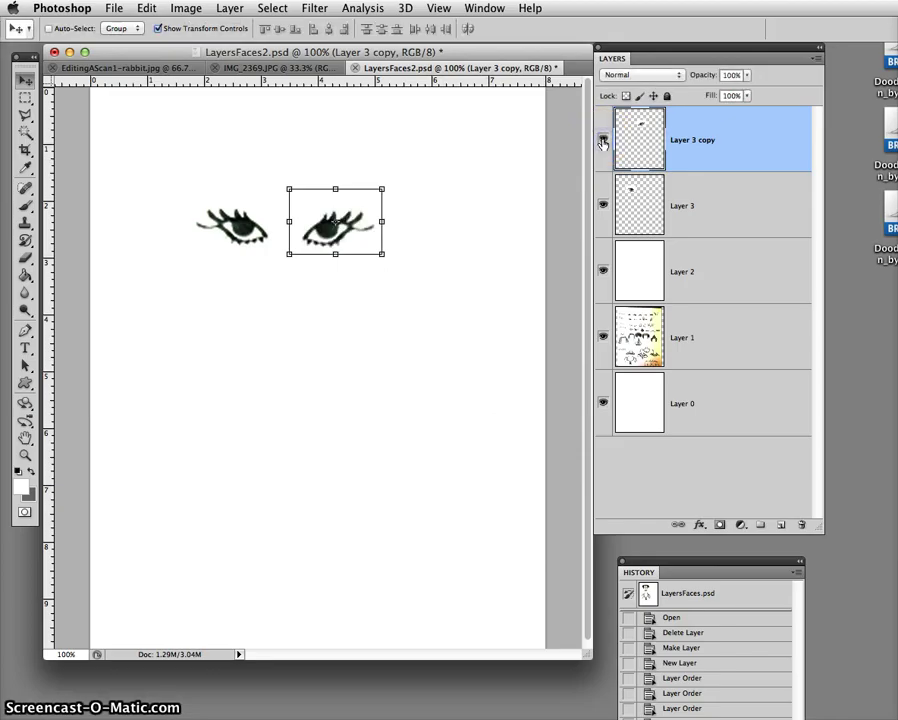
left_click(601, 204)
left_click(601, 205)
left_click_drag(690, 207, 262, 204)
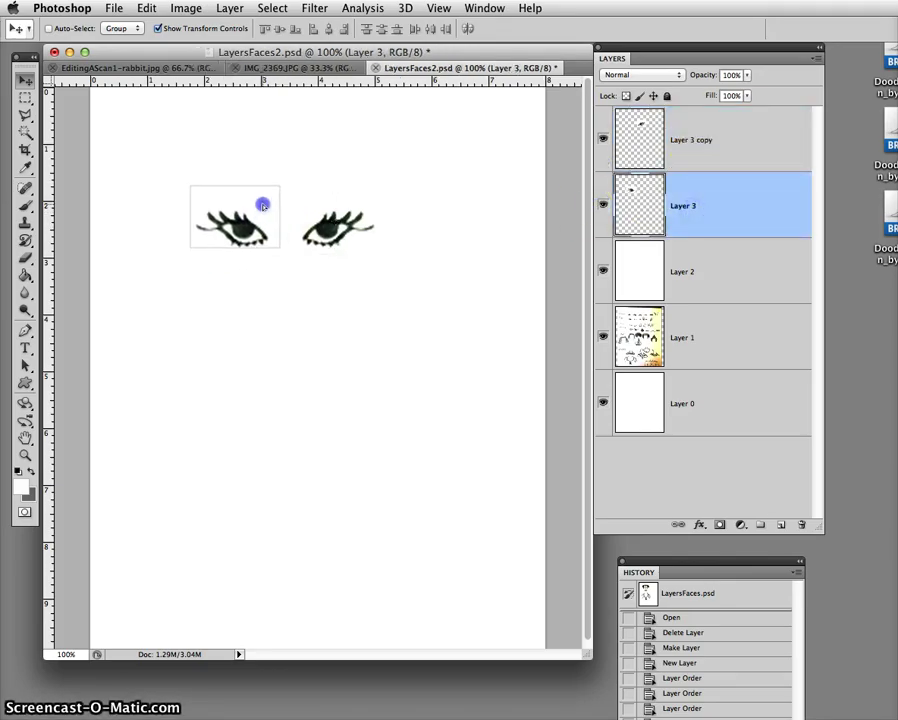
Step: Hide white Layer 2, sketch Layer 1 and Layer 0, leaving only the two eyes
left_click(602, 143)
left_click(602, 198)
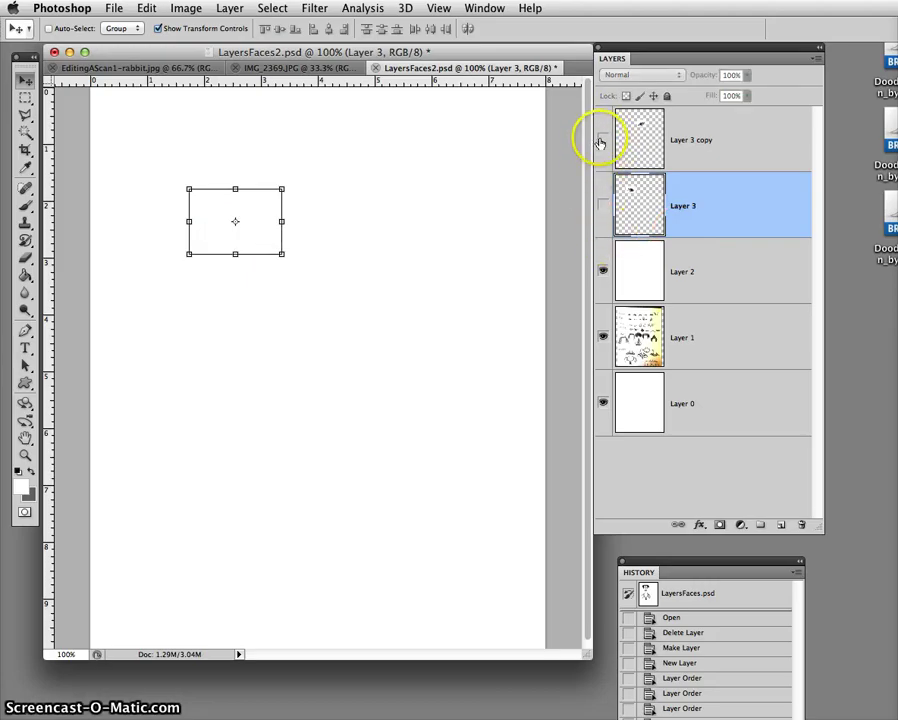
left_click(602, 139)
left_click(602, 190)
left_click(598, 268)
left_click(600, 310)
left_click(601, 404)
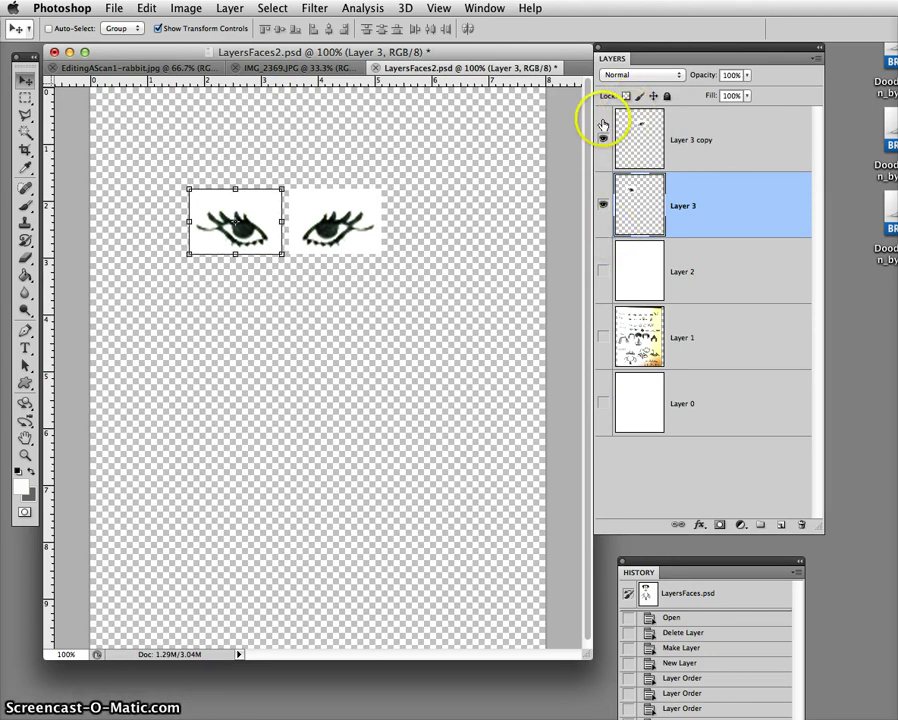
Step: Show Layers 2 and 1, hide both eye layers, and make Layer 1 active
left_click(602, 270)
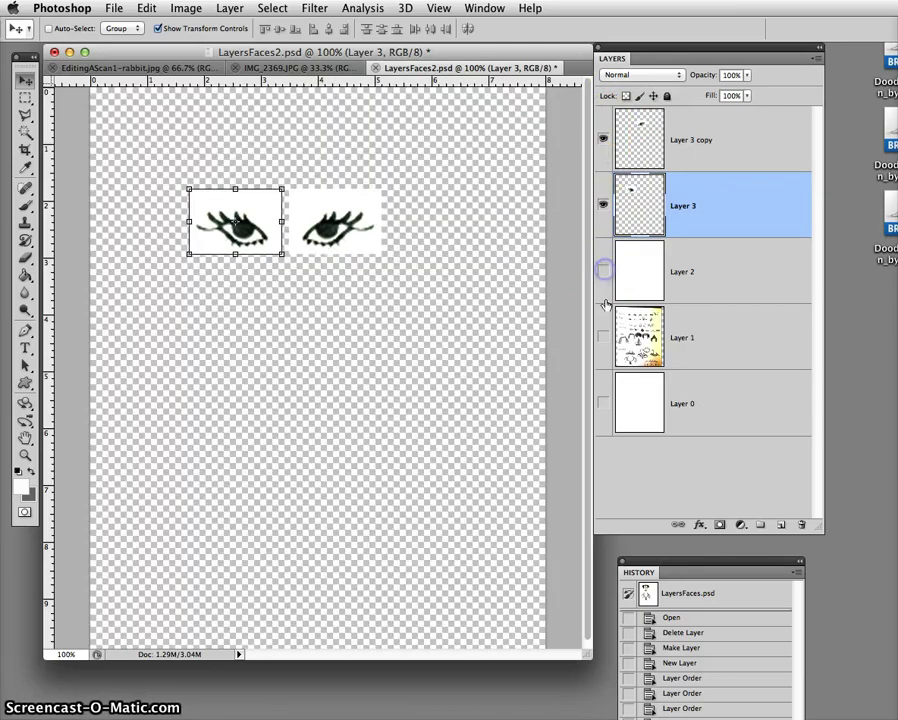
left_click(603, 138)
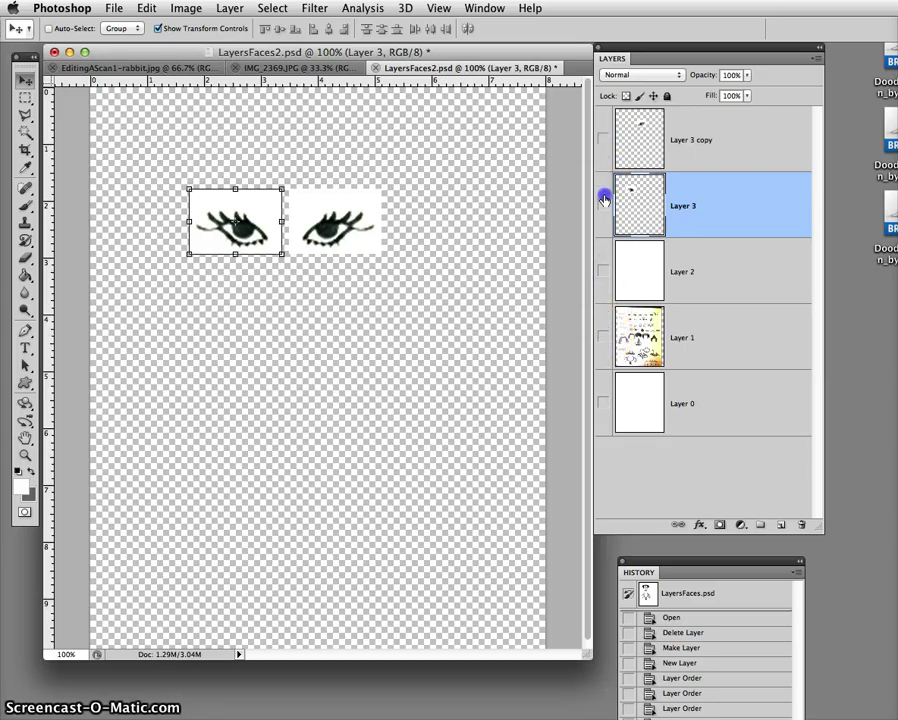
left_click(603, 205)
left_click(603, 338)
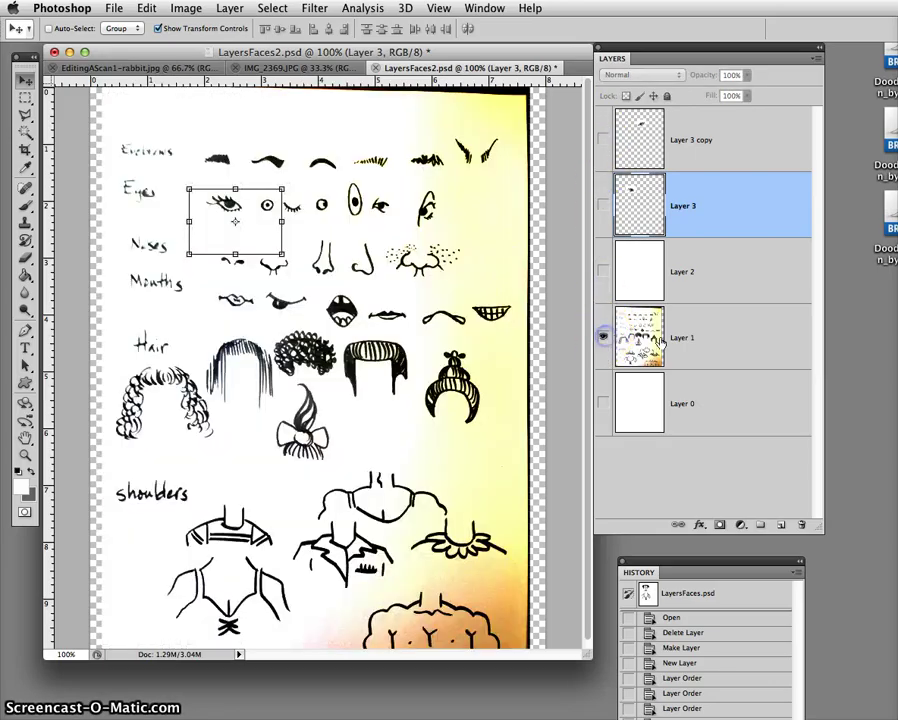
left_click(718, 344)
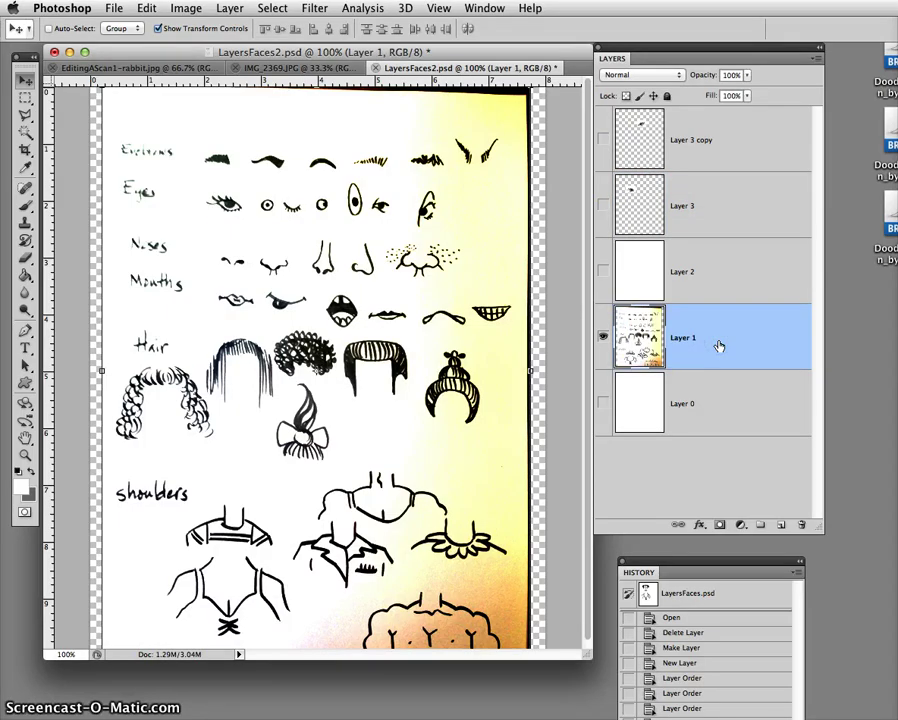
Step: Marquee-select the freckled nose, copy it, and deselect
left_click(25, 97)
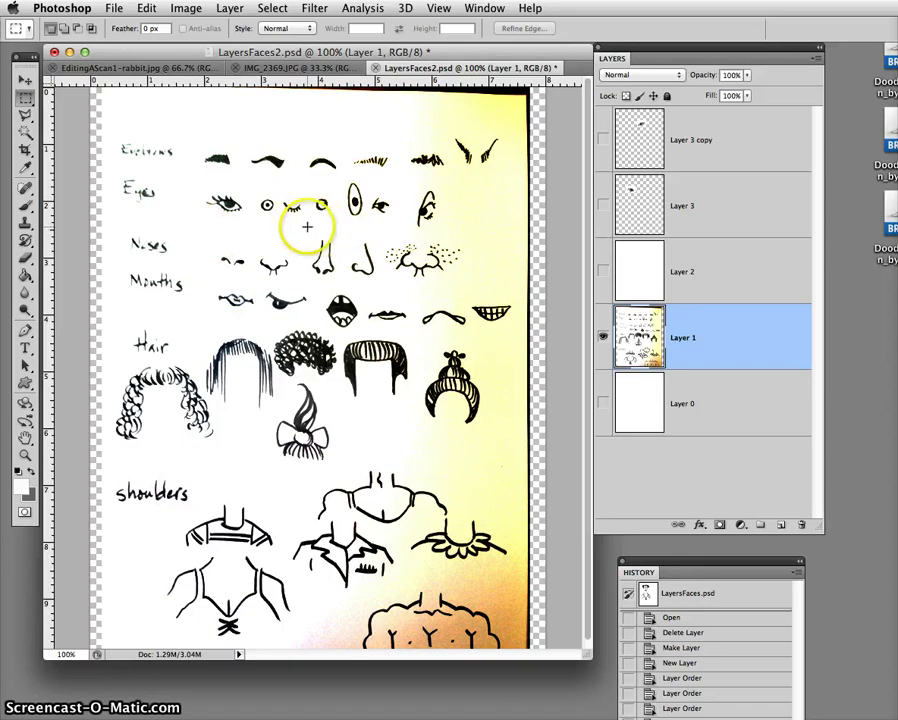
left_click_drag(384, 232, 400, 275)
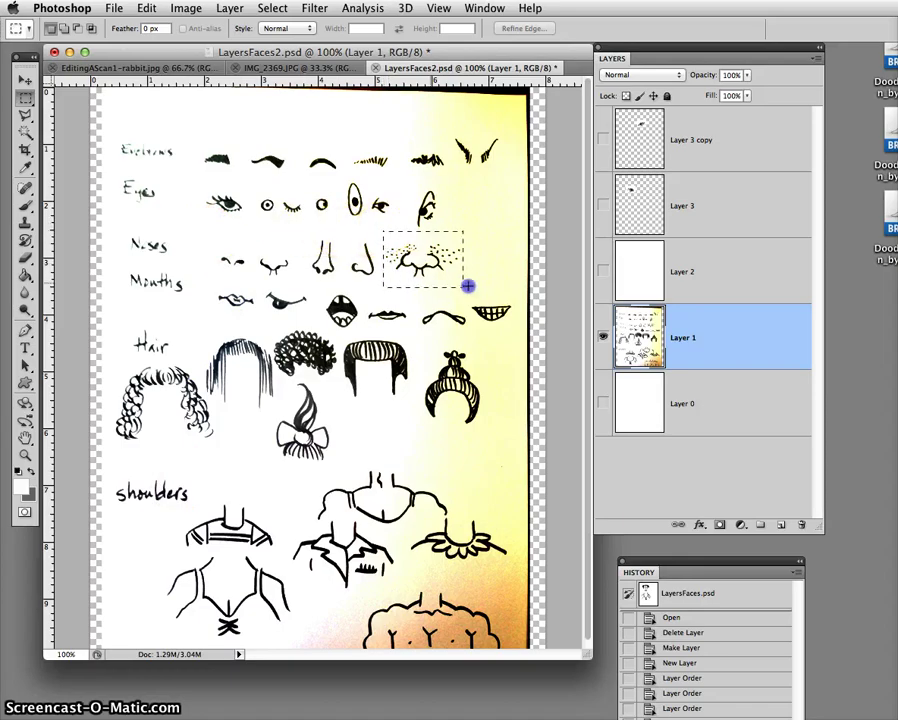
left_click_drag(473, 286, 475, 286)
left_click(25, 79)
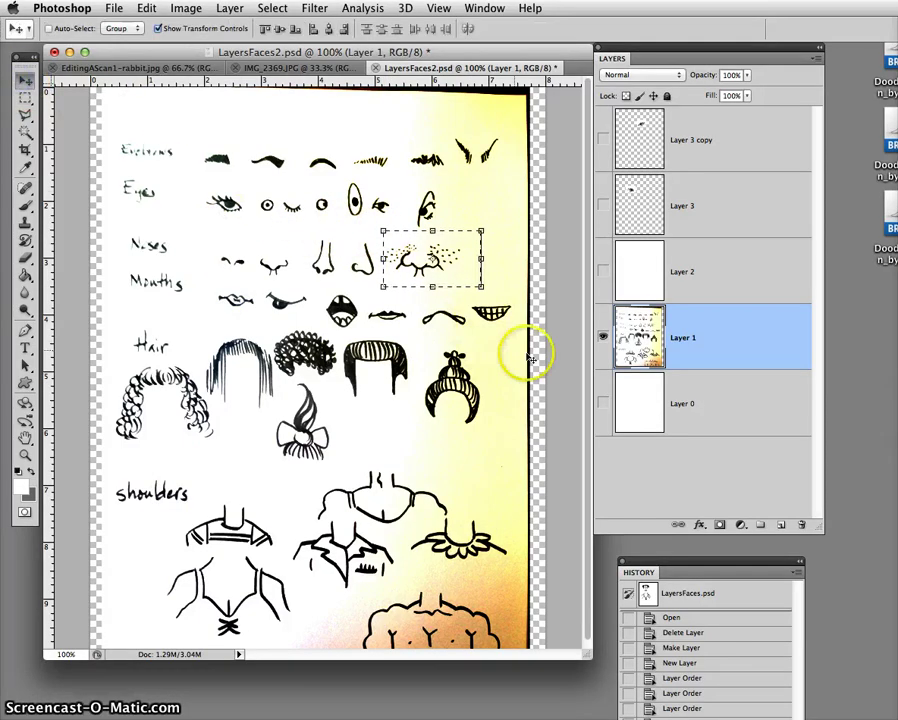
left_click(154, 8)
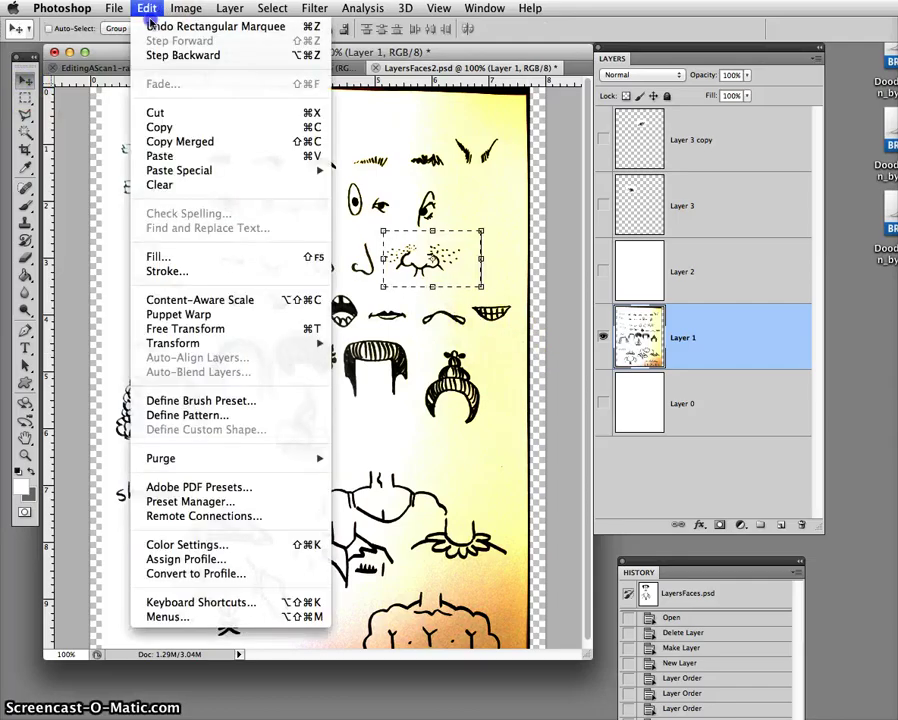
left_click(160, 128)
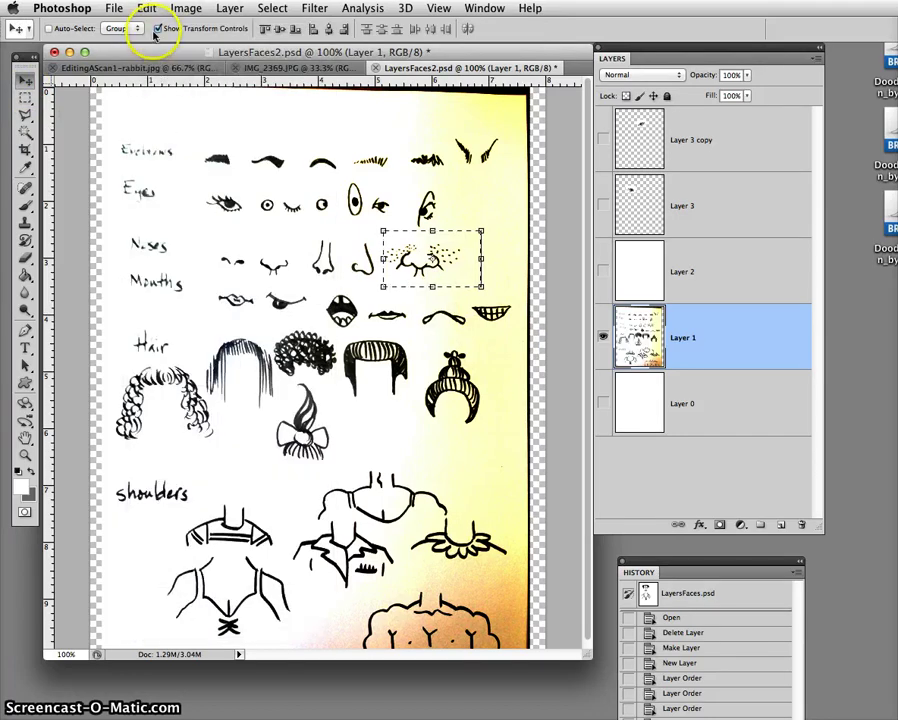
key("ctrl+d")
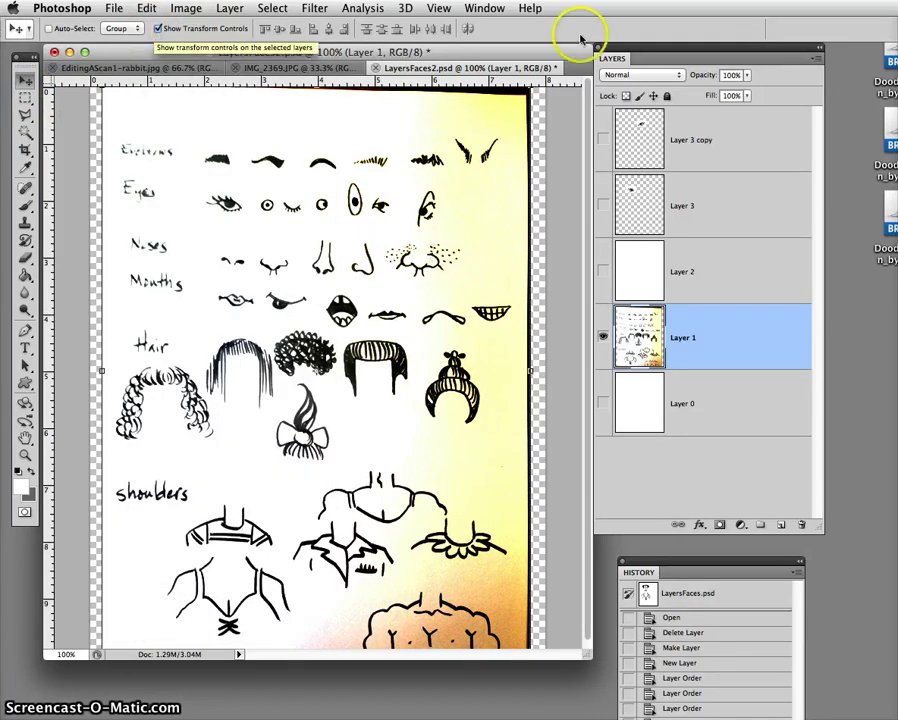
Step: Show Layer 2 and both eyes, then paste the freckled nose as new Layer 4
left_click(604, 269)
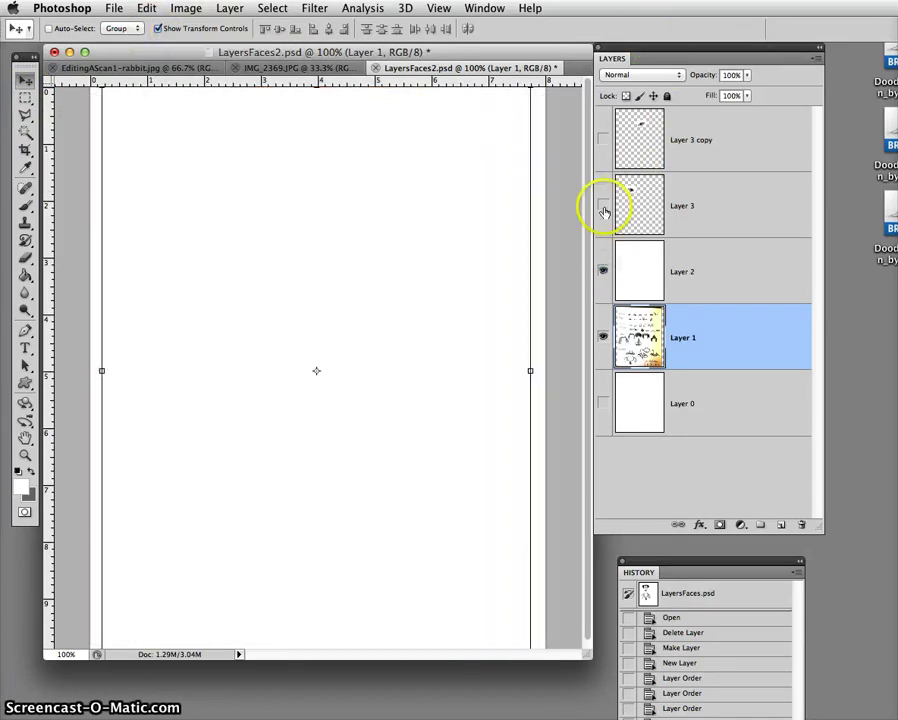
left_click(603, 204)
left_click(603, 141)
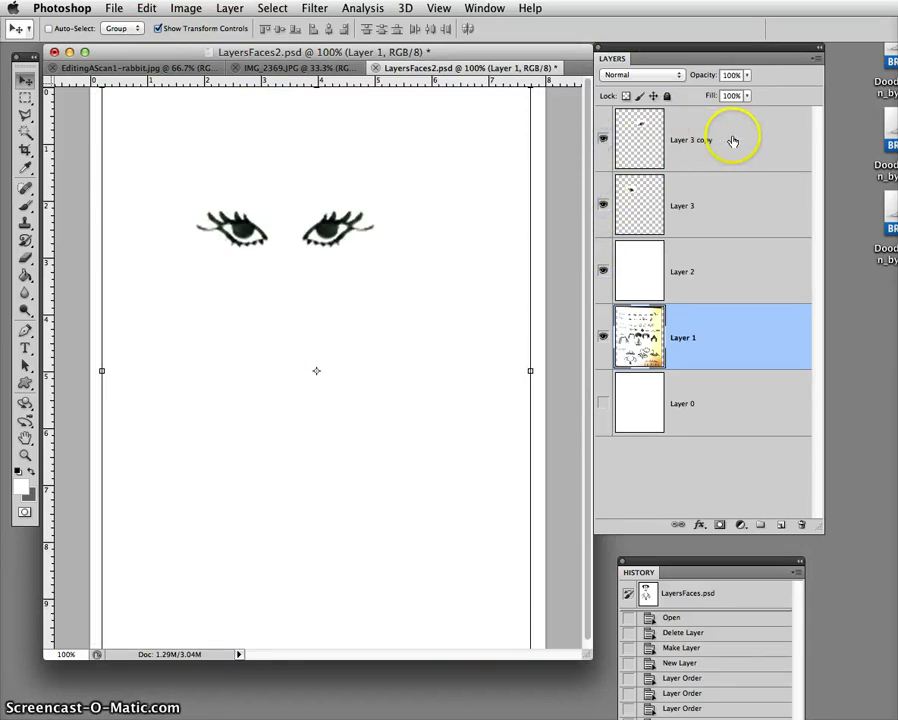
left_click(735, 140)
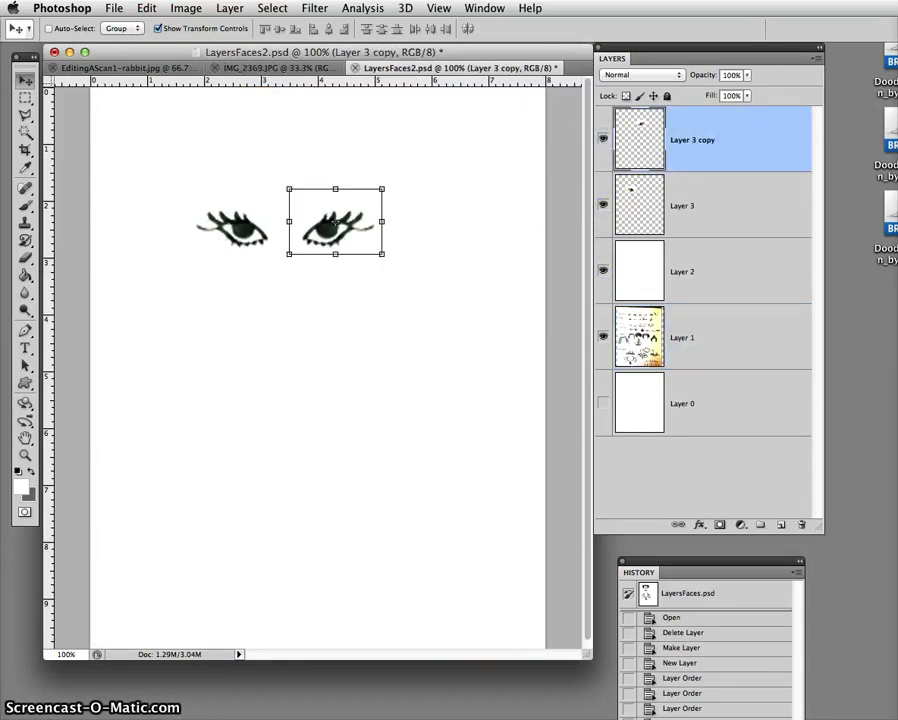
left_click(150, 9)
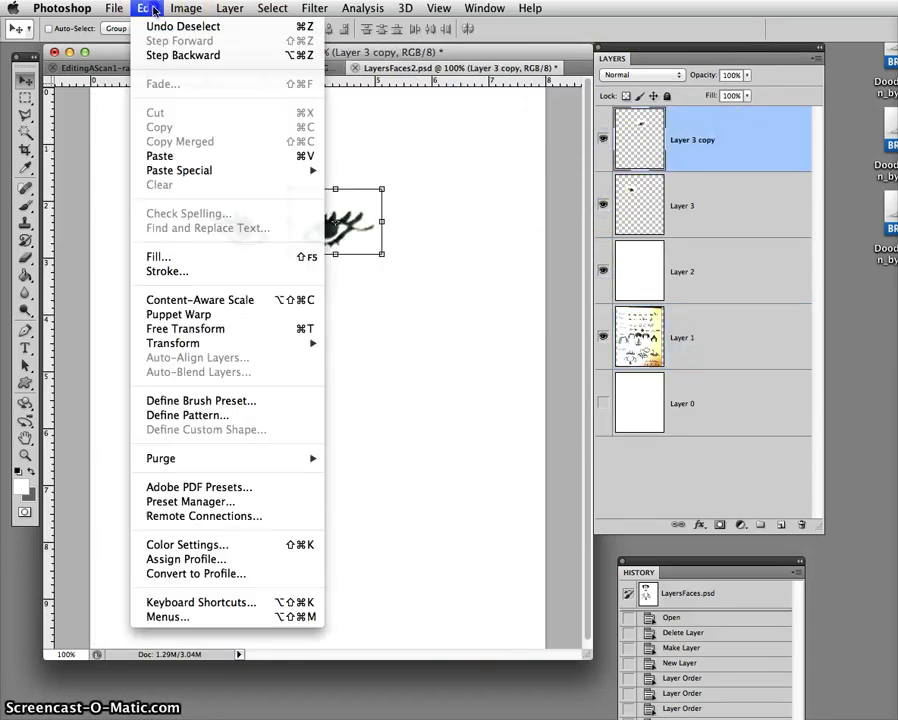
left_click(160, 157)
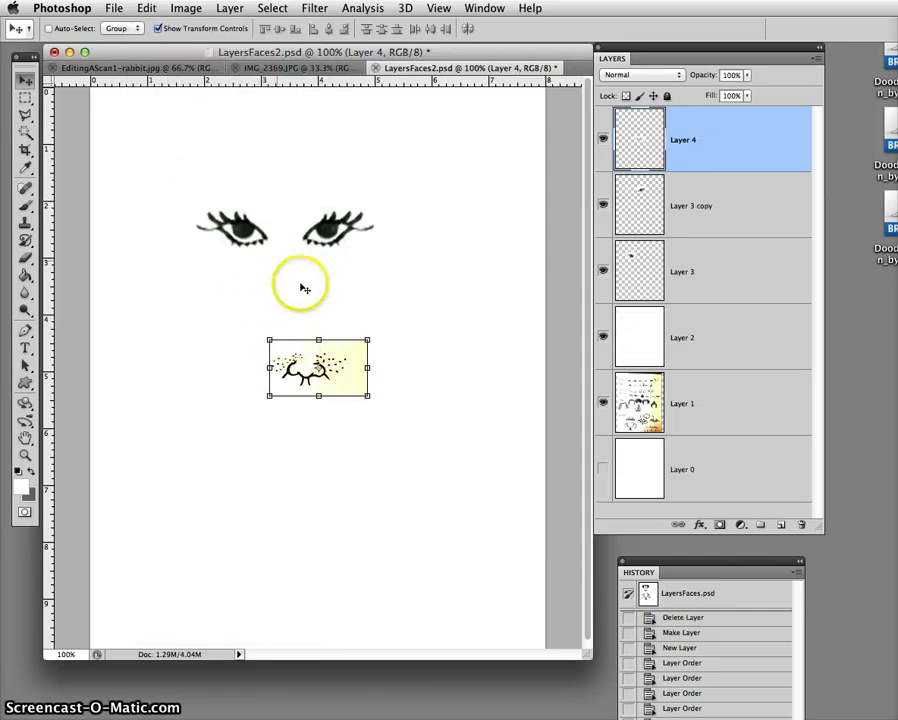
Step: Open the Image menu and switch to the Eyedropper tool
left_click(186, 9)
left_click(350, 258)
key("i")
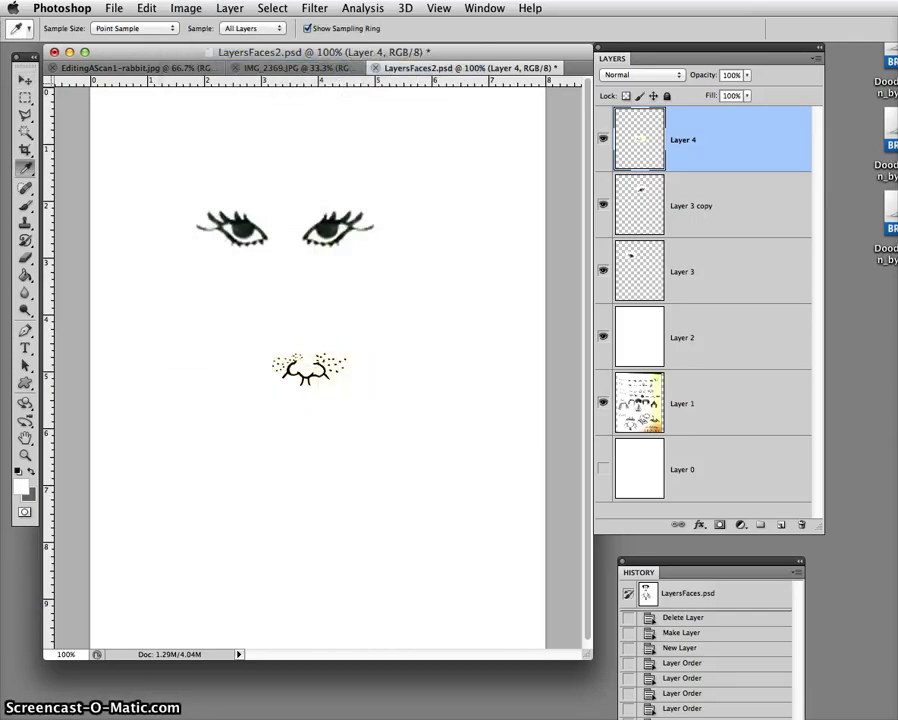
Step: Move the nose just under the eyes and stretch it to about 124% x 222%
key("v")
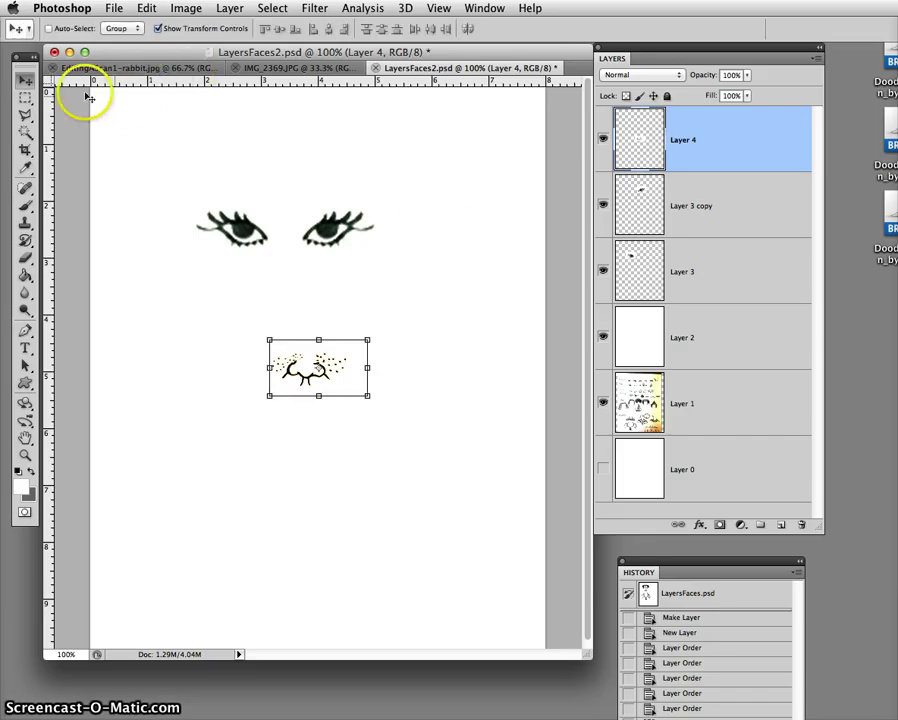
left_click_drag(300, 350, 284, 261)
left_click_drag(344, 302, 362, 366)
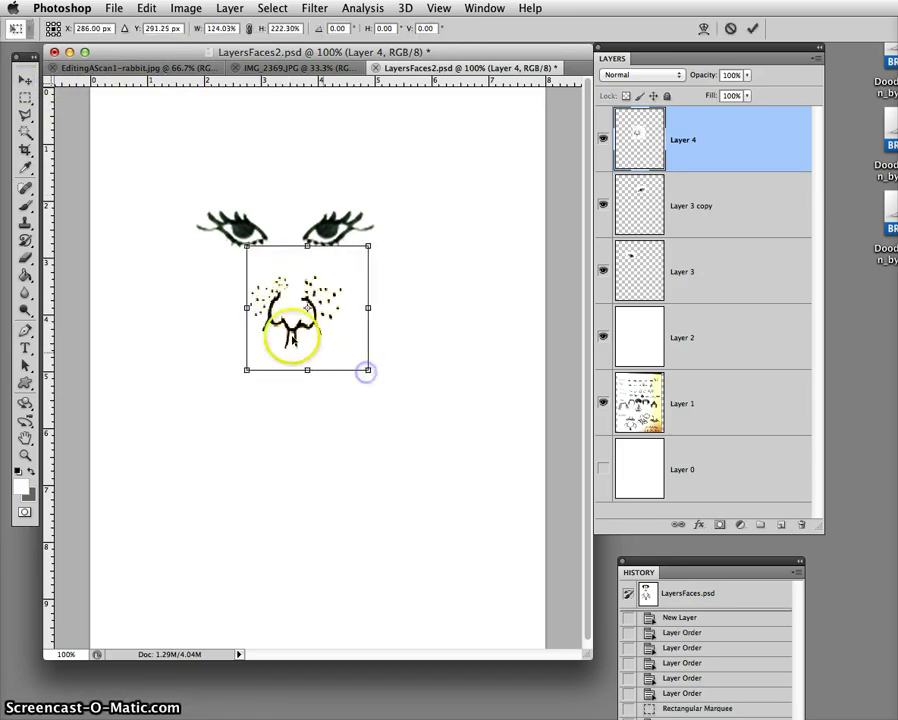
left_click_drag(290, 320, 278, 300)
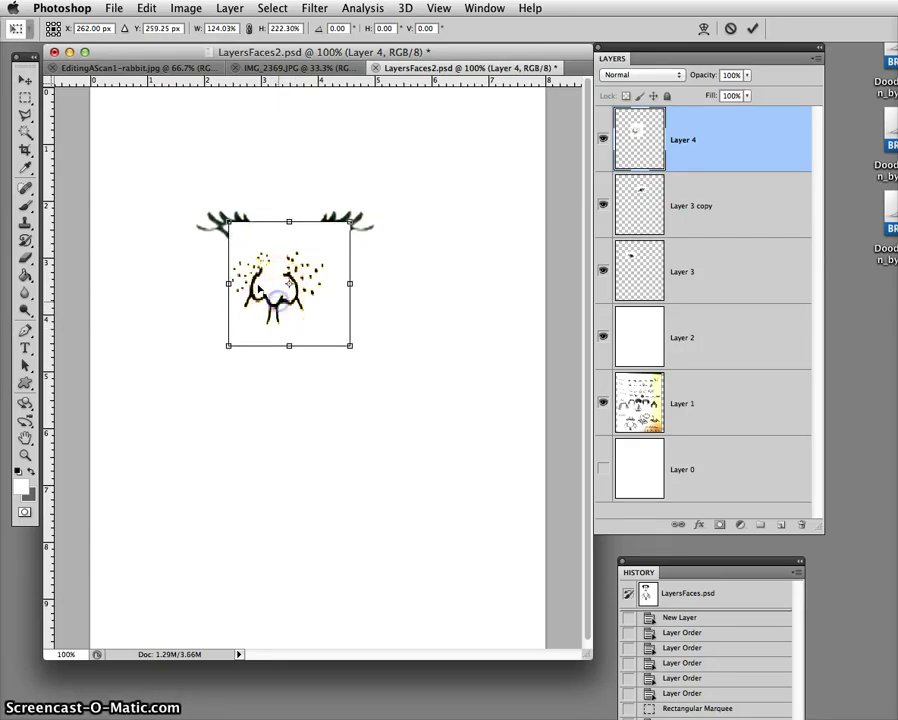
left_click(23, 85)
key("Return")
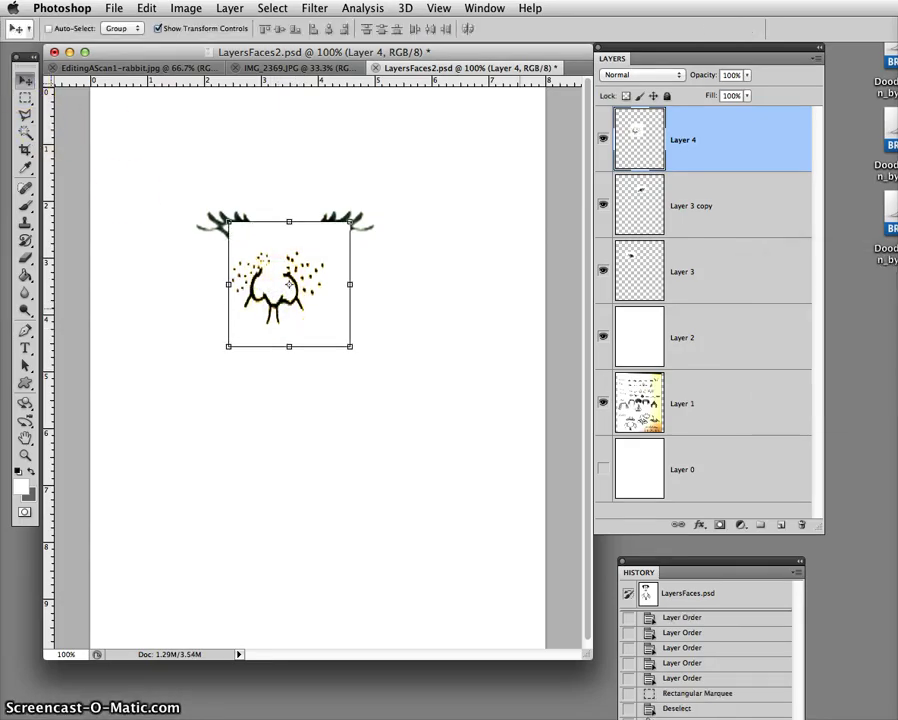
Step: Select a rectangle around both eyes and paste the full eyes back into it
left_click(25, 97)
left_click_drag(204, 184, 205, 210)
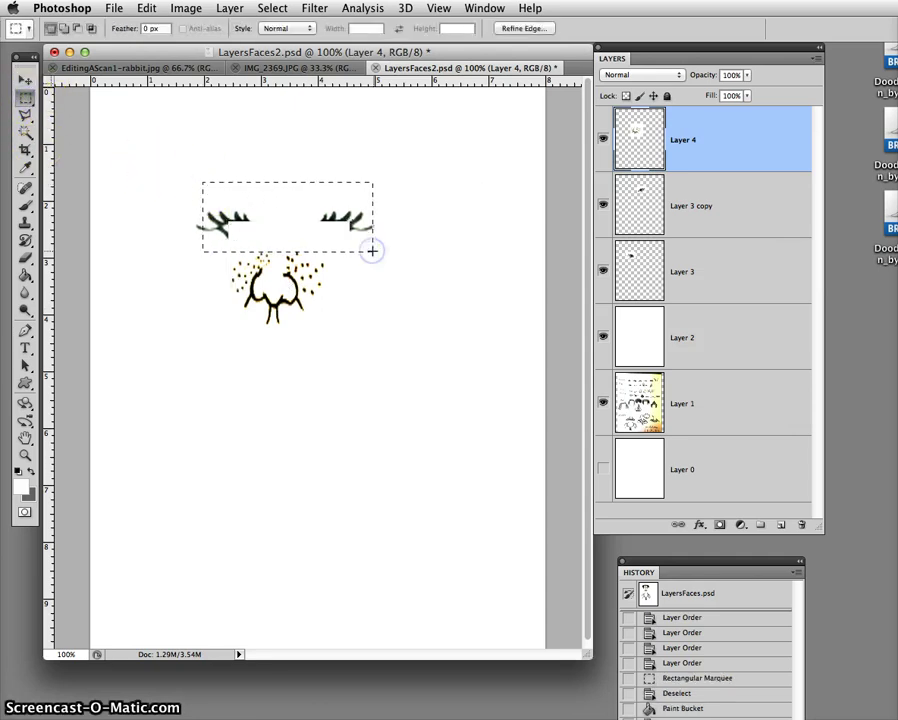
key("super+v")
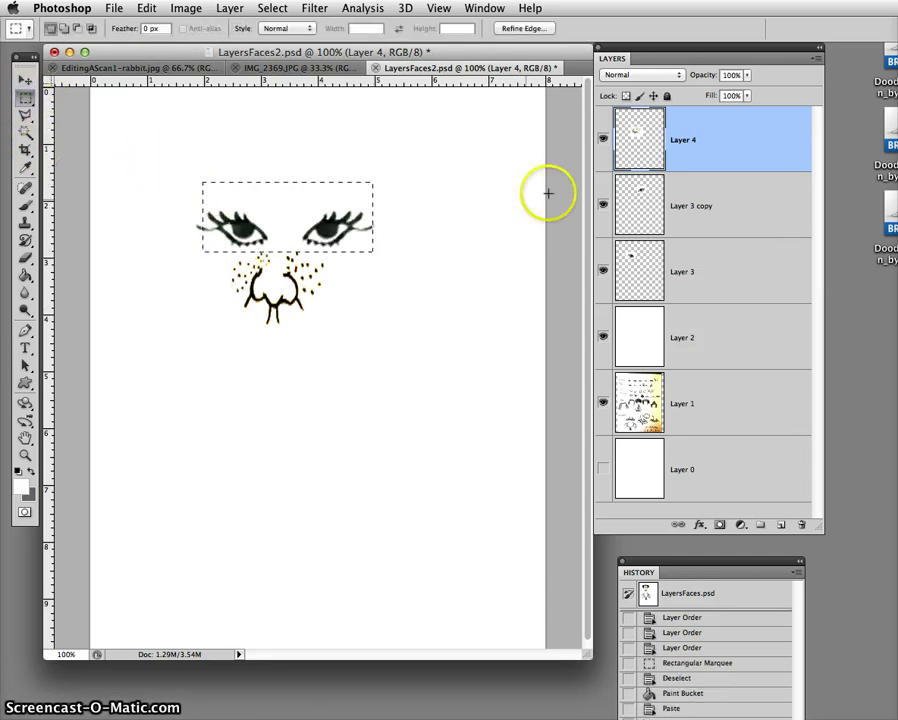
Step: Toggle Layer 4's visibility to check the restored eyes, then deselect
left_click(605, 141)
left_click(604, 140)
left_click(604, 139)
left_click(604, 140)
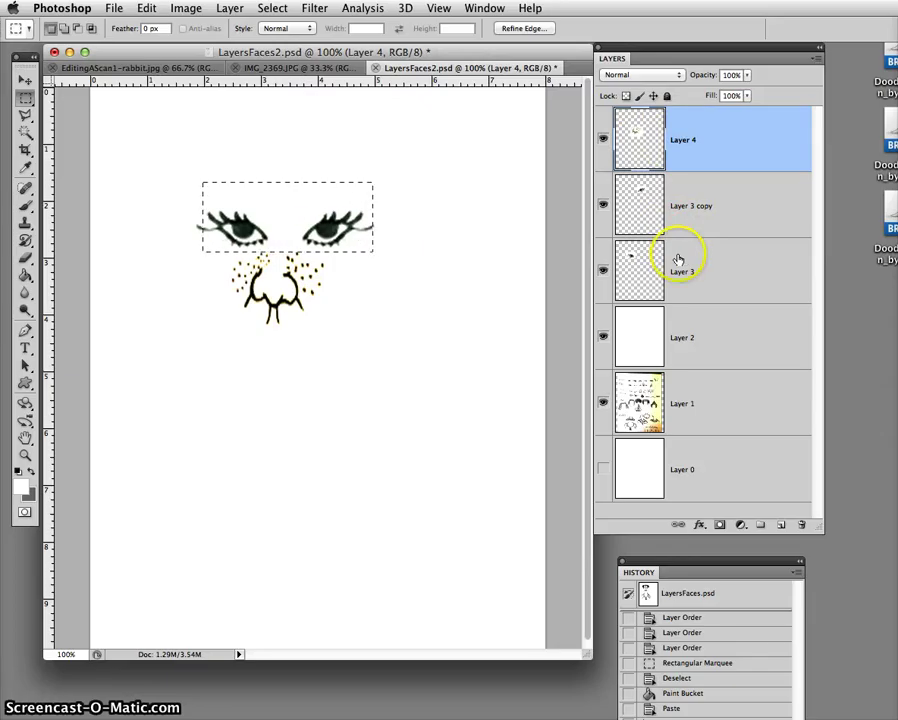
left_click(293, 650)
left_click(293, 650)
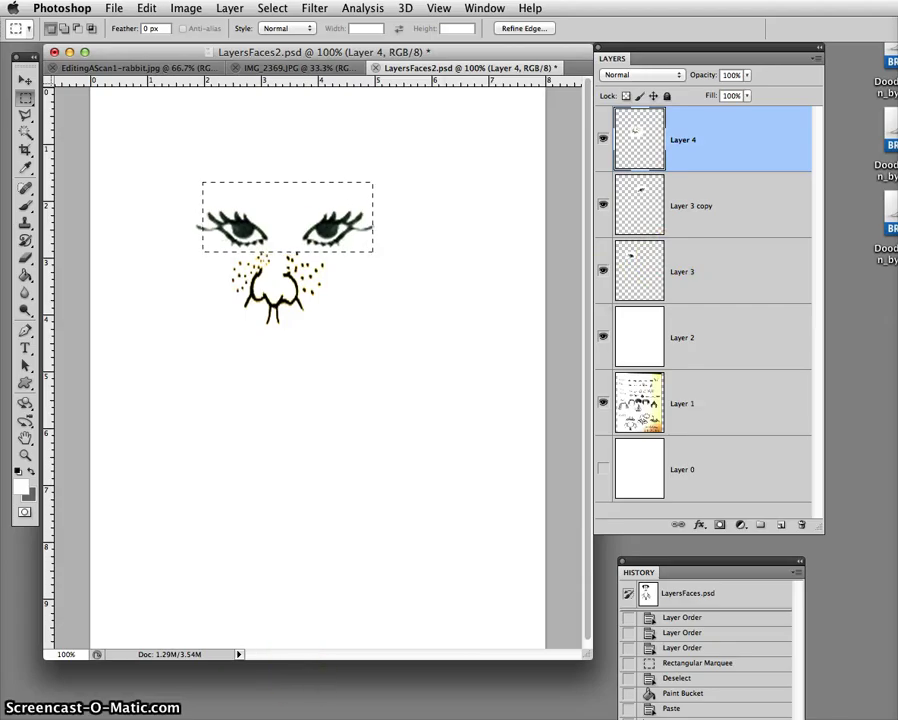